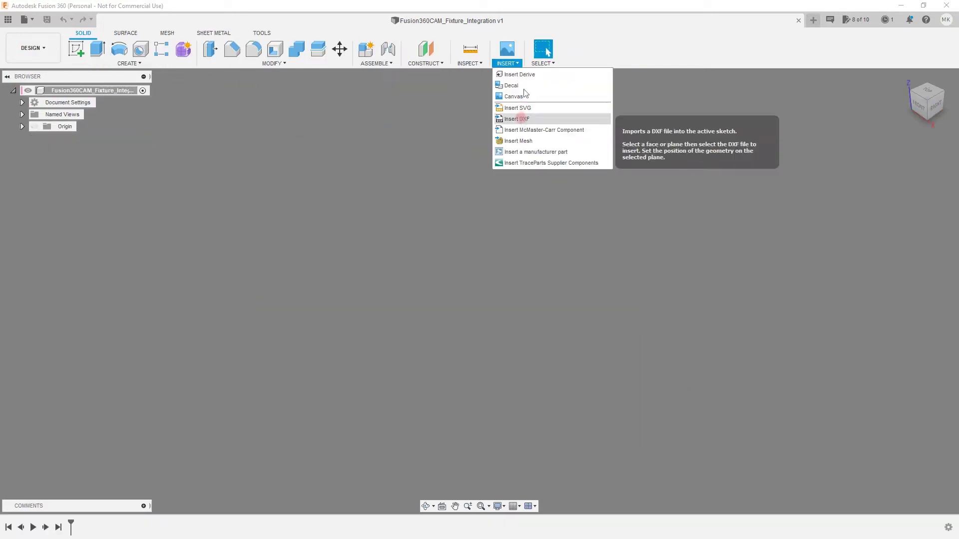
Derive the 3inMillVise v10 Copy vise design into the integration design at the origin
click(529, 76)
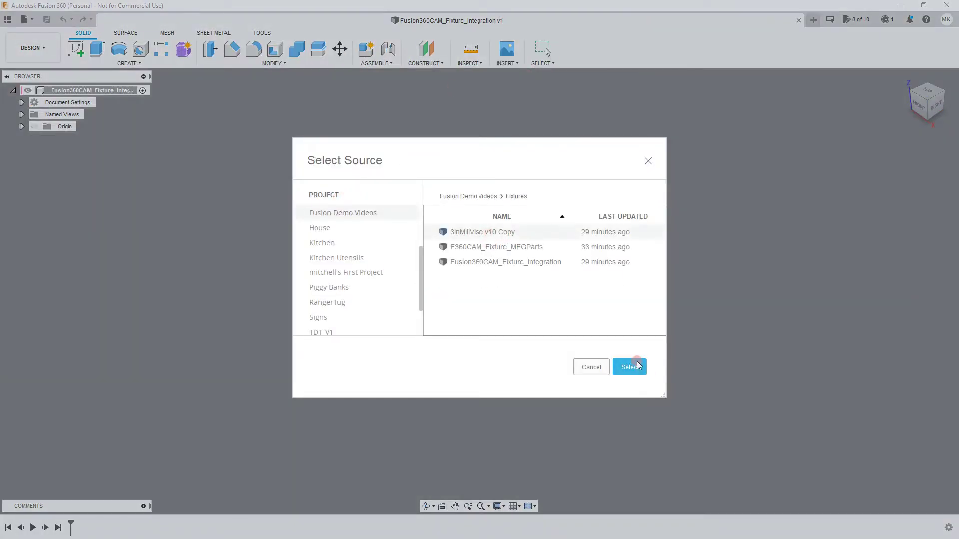
click(631, 368)
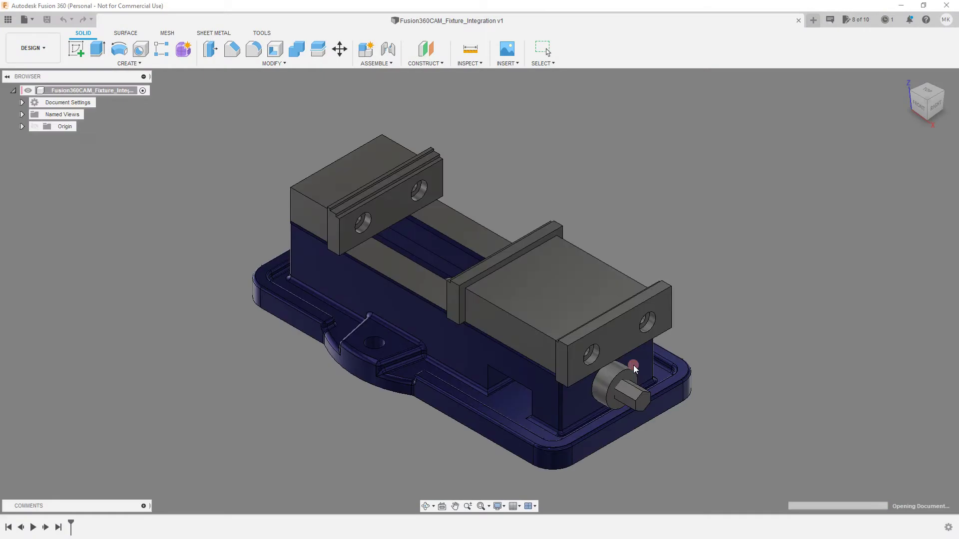
click(897, 458)
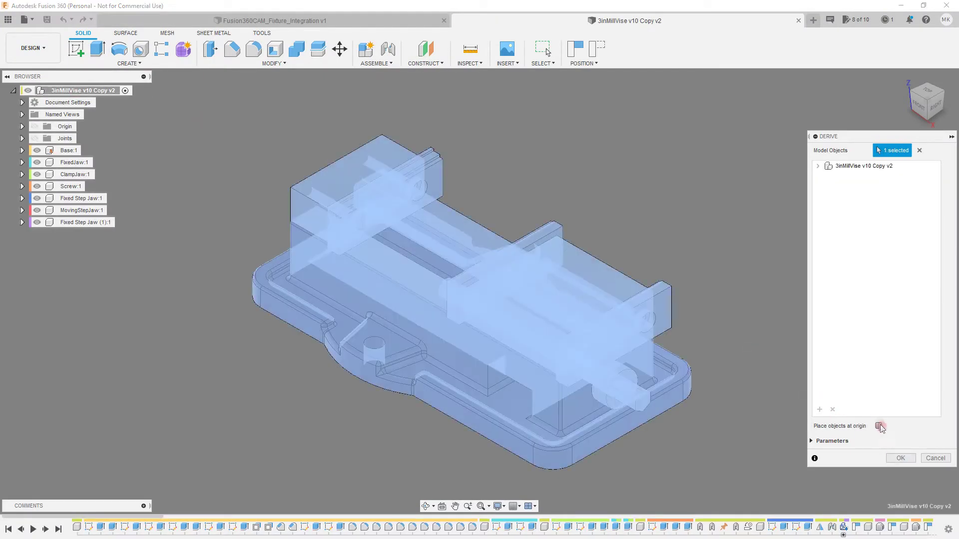
click(898, 458)
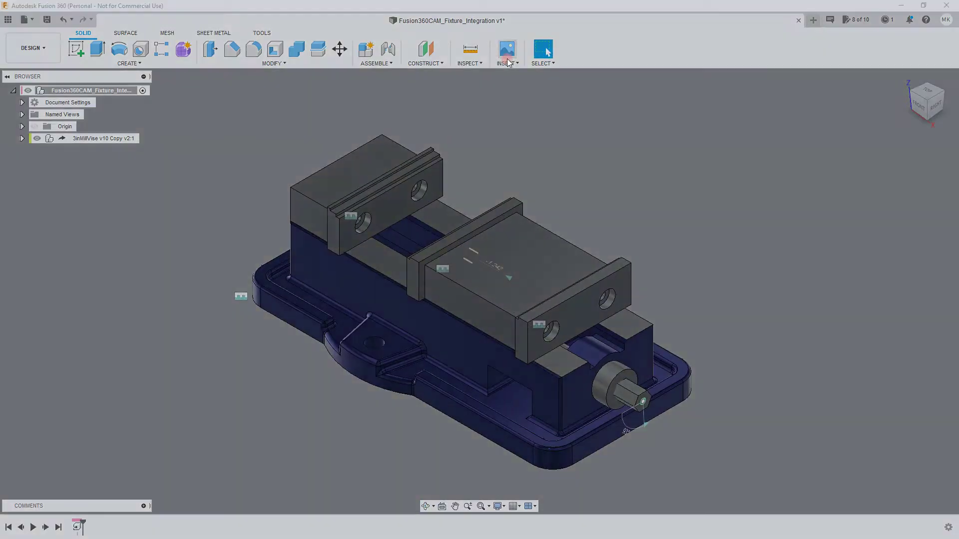
Derive Component1 and Component1789(Mirror) from the F360CAM_Fixture_MFGParts design
click(593, 367)
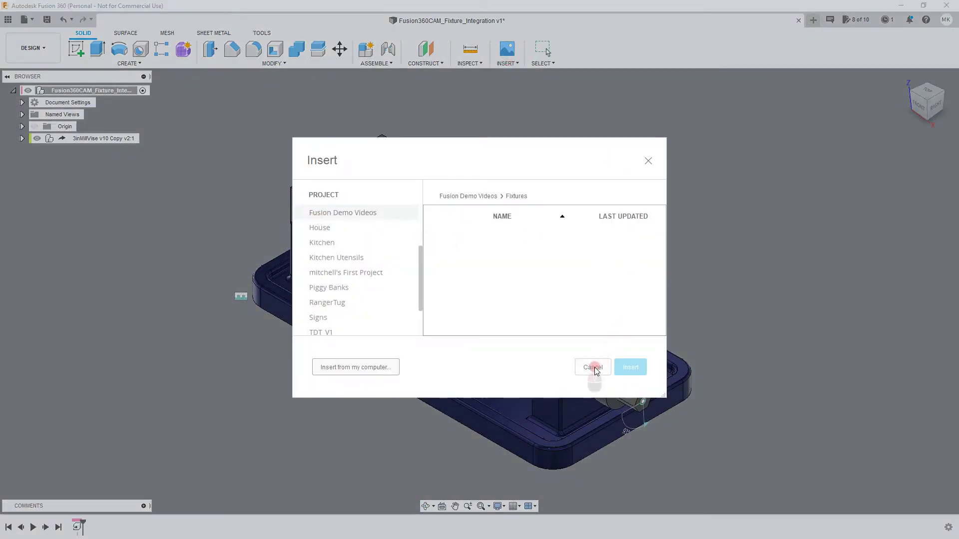
click(507, 63)
click(520, 74)
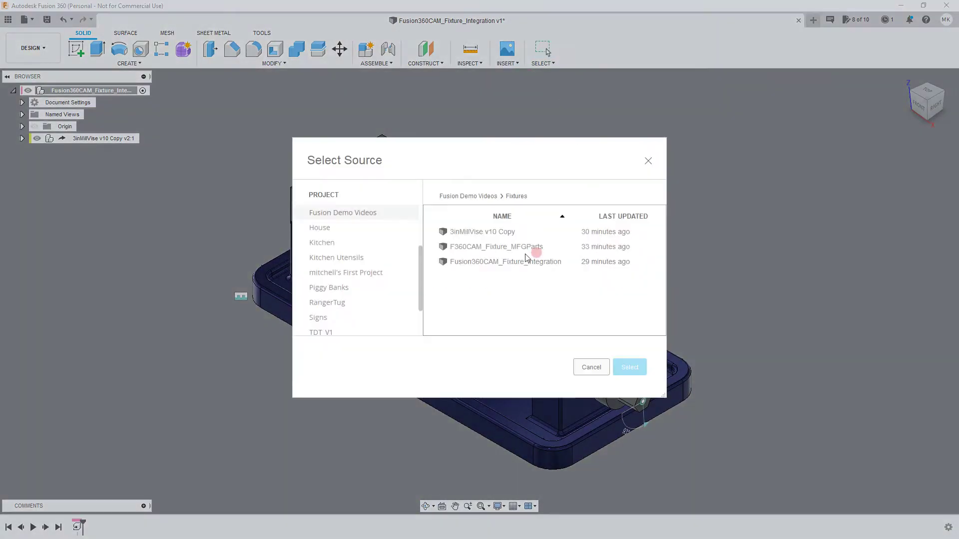
click(496, 248)
click(633, 373)
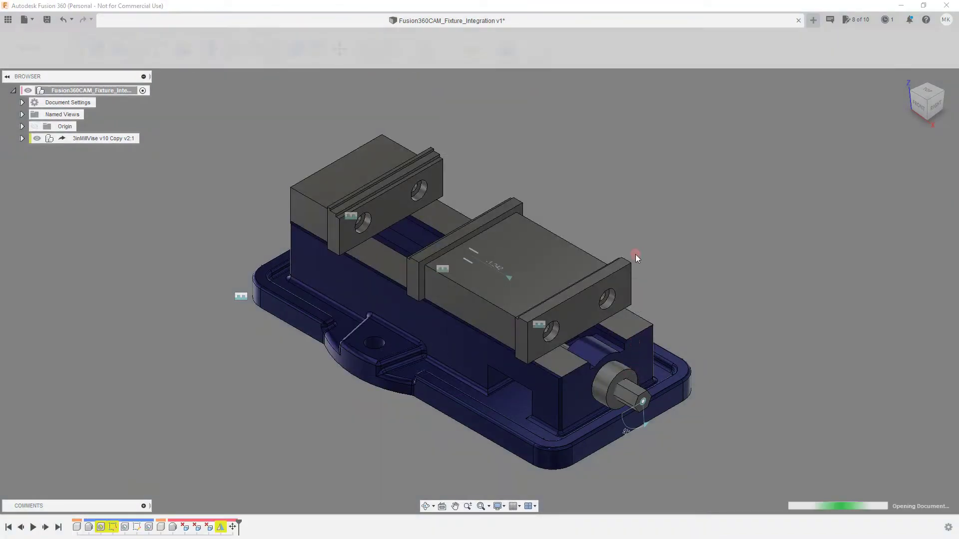
click(80, 138)
click(80, 151)
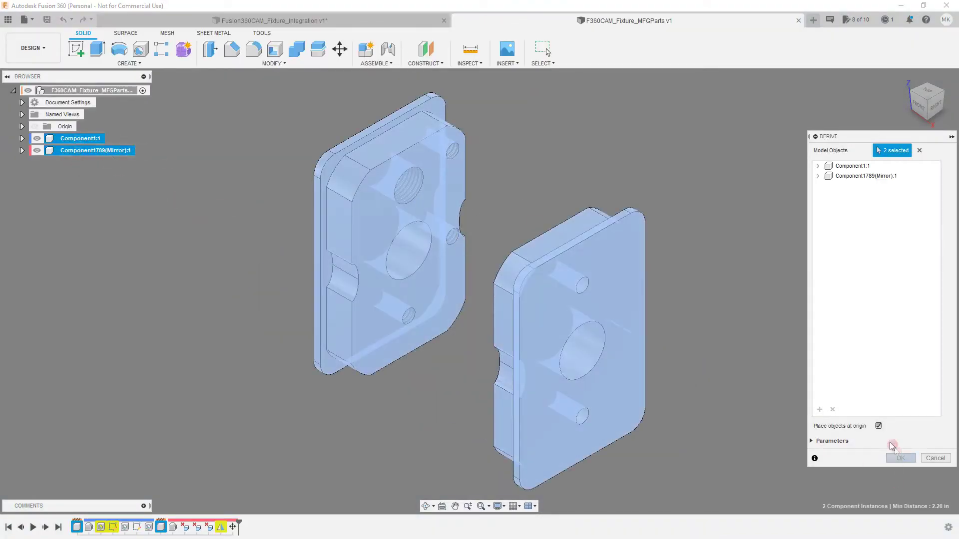
click(901, 458)
Sketch a two-point rectangle on the part face enclosing both part outlines
click(346, 277)
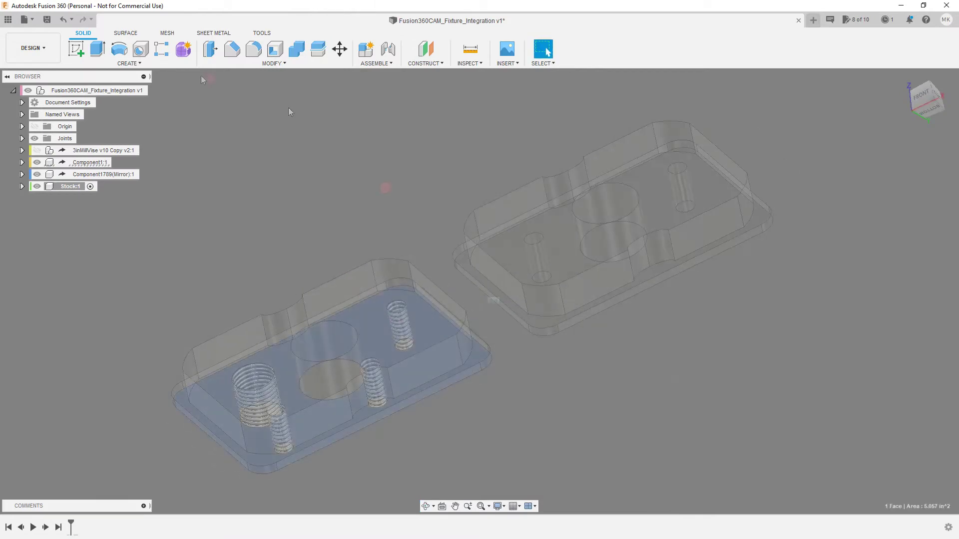
click(76, 48)
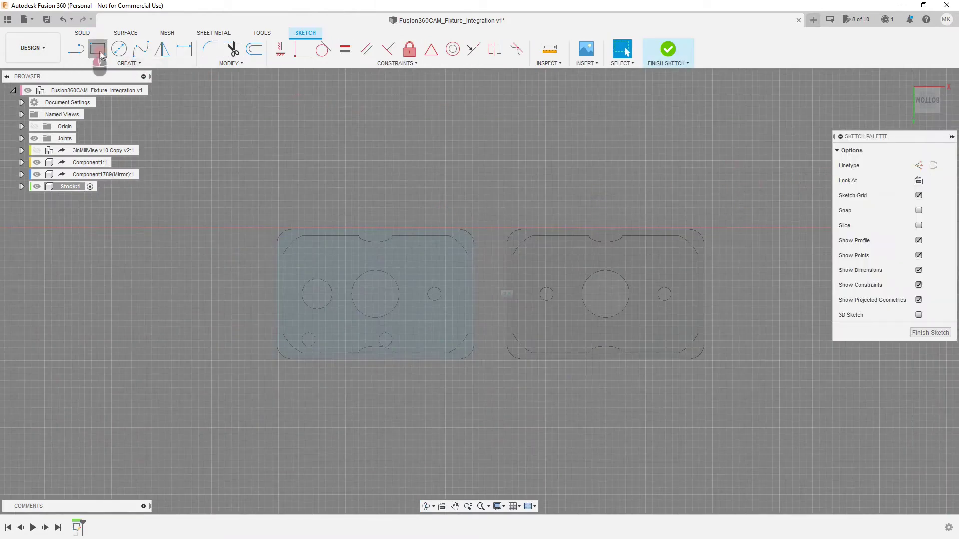
click(97, 49)
click(251, 218)
click(735, 372)
click(513, 270)
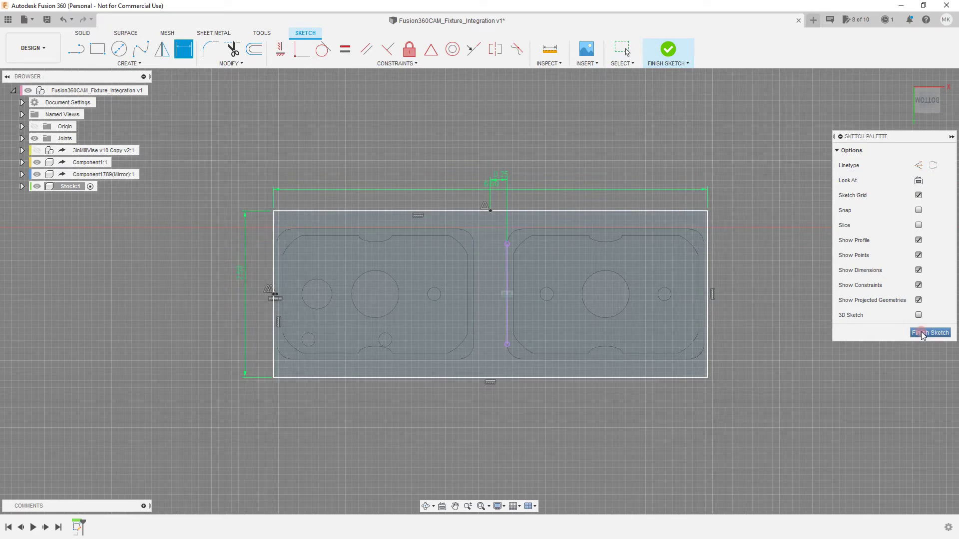
Hide both fixture parts and extrude the stock rectangle profiles 0.5 in thick
click(920, 332)
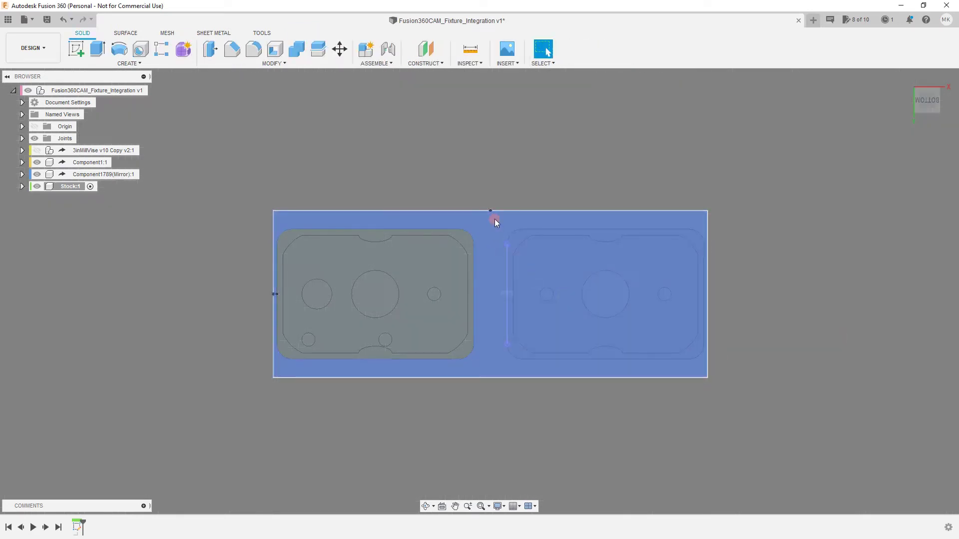
click(37, 175)
click(36, 162)
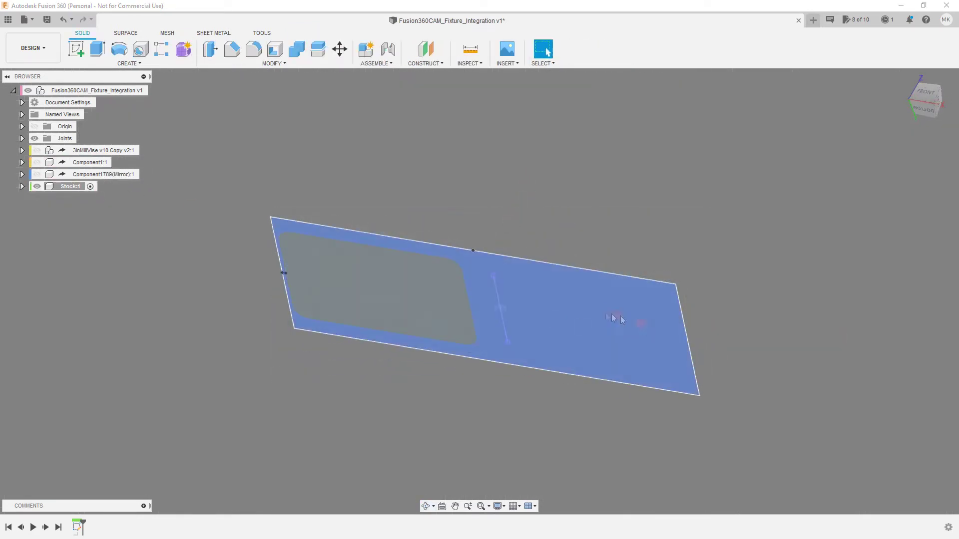
click(98, 49)
text(0.5)
key(Return)
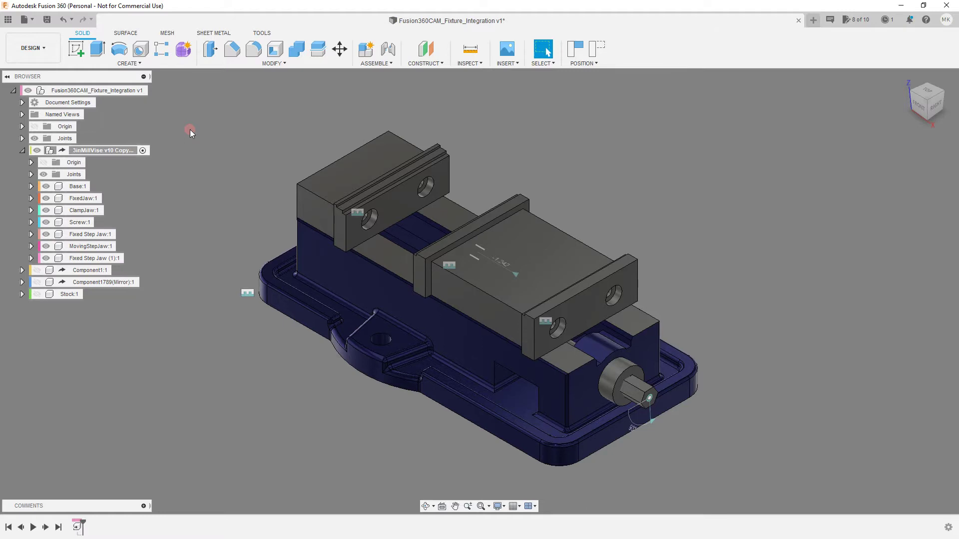
Activate the root assembly and joint the vise's Base:1 to the integration assembly
double_click(189, 130)
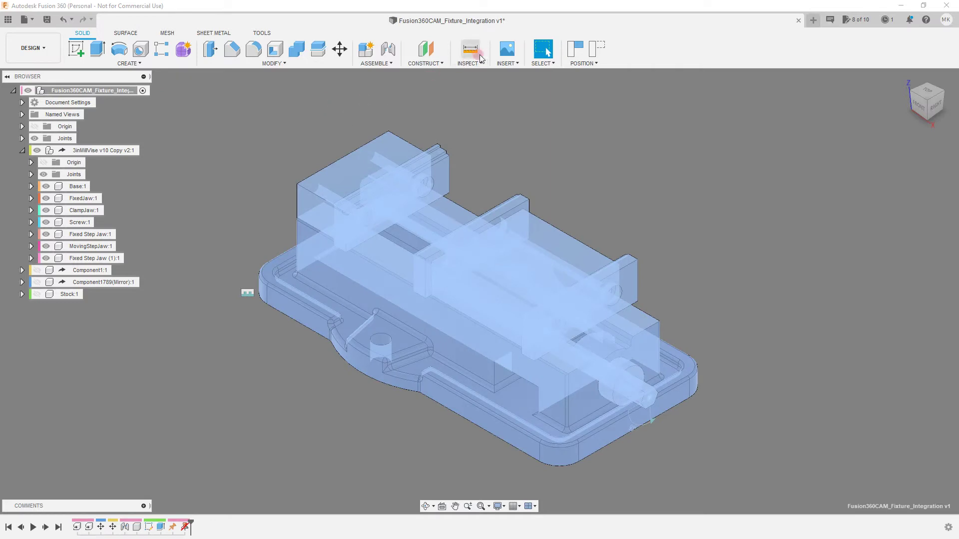
click(389, 50)
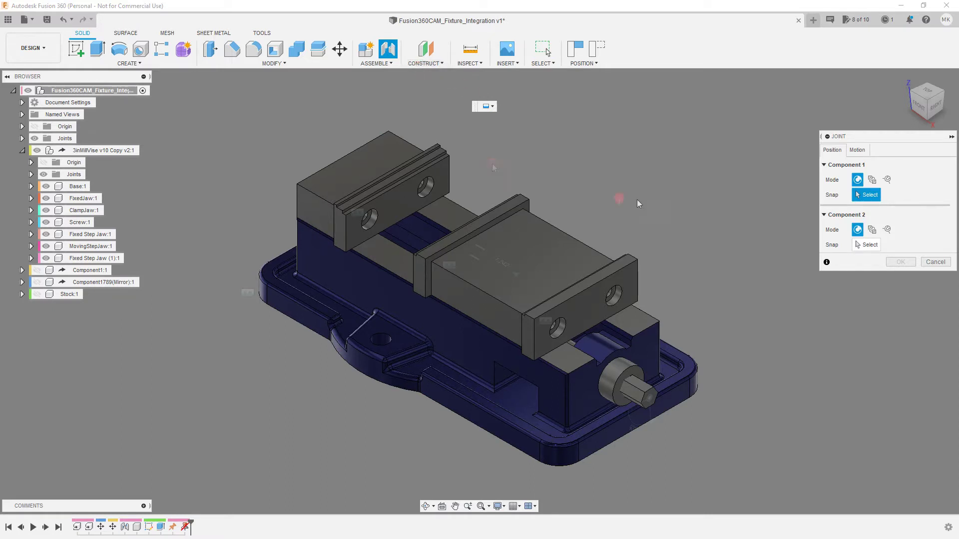
shift+middle_drag(637, 203, 509, 325)
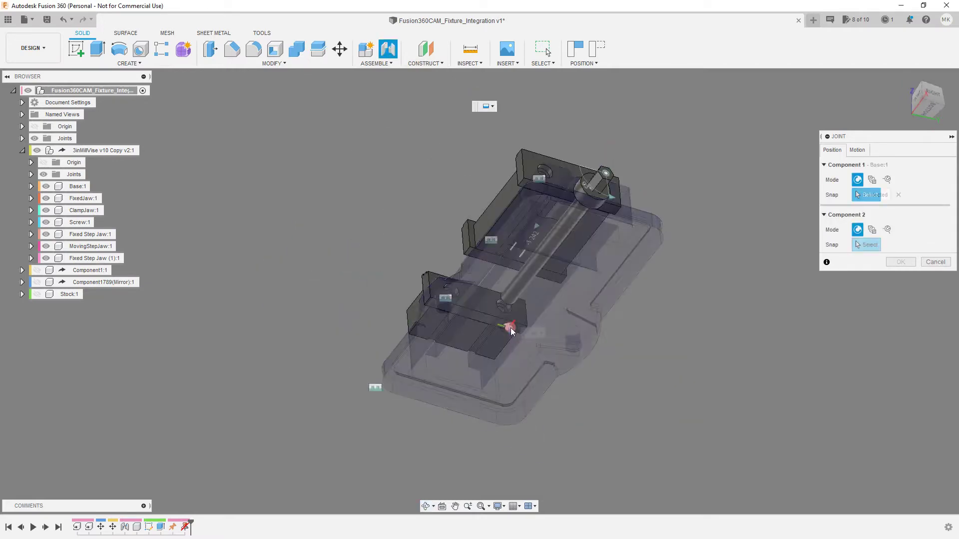
click(342, 348)
shift+middle_drag(343, 349, 343, 244)
click(342, 243)
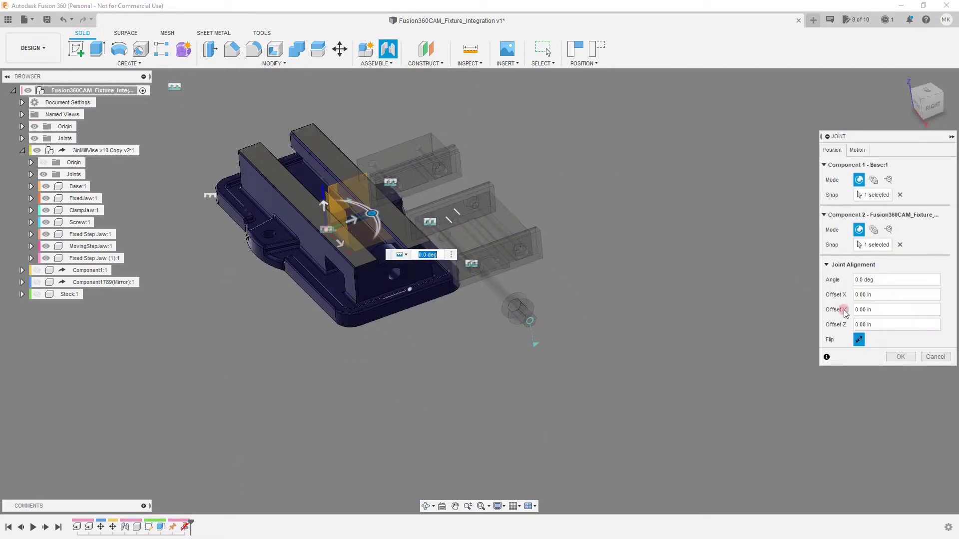
key(Return)
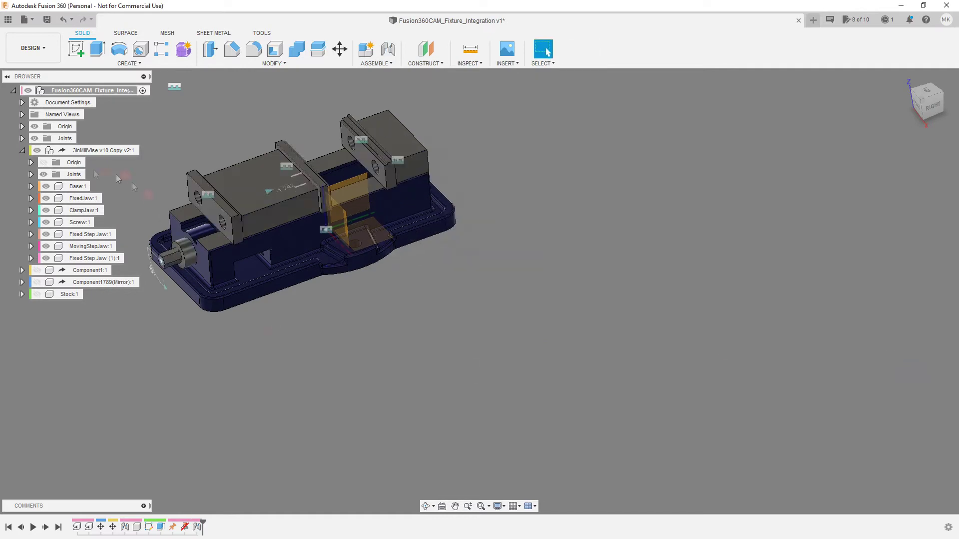
shift+middle_drag(110, 175, 125, 225)
shift+middle_drag(494, 327, 496, 207)
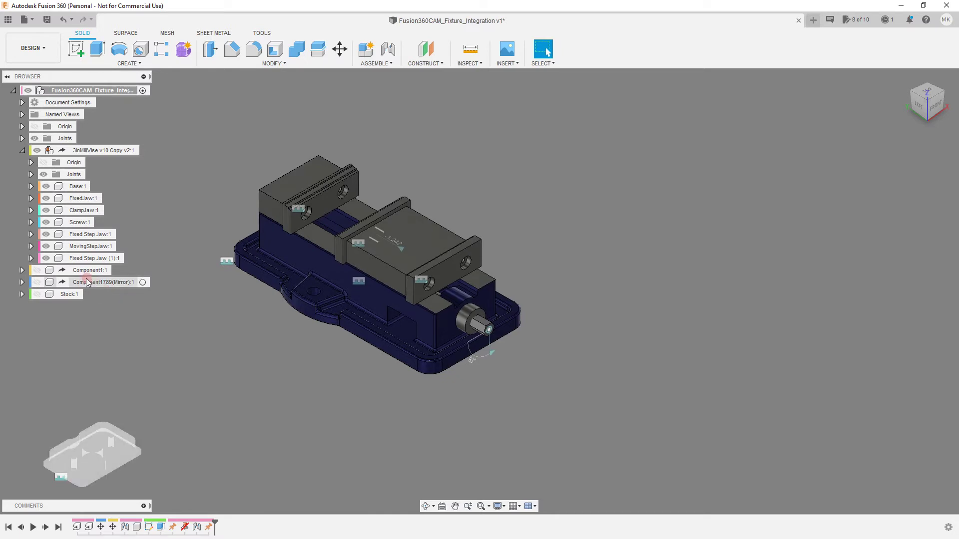
Make Stock:1, Component1 and Component1789(Mirror) a rigid group from the browser
click(69, 294)
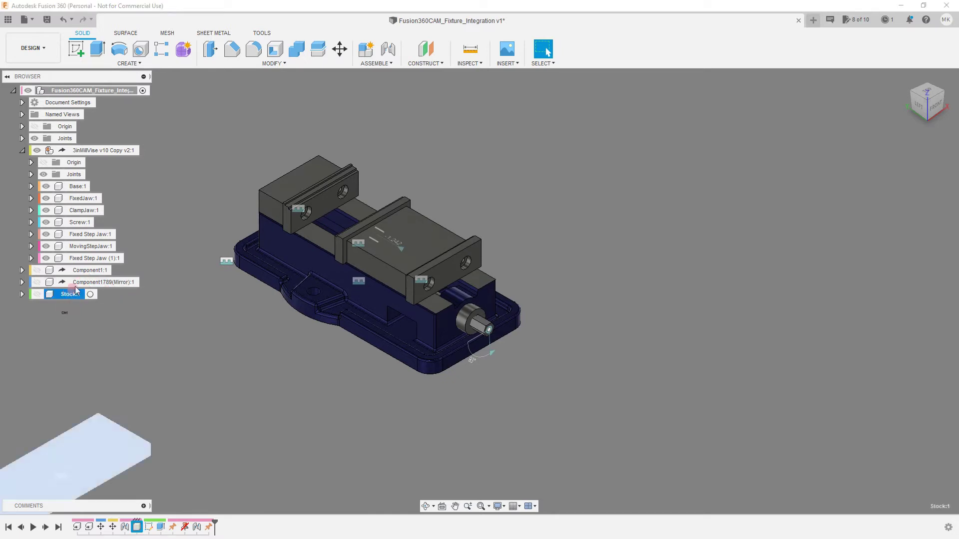
ctrl+click(85, 282)
ctrl+click(84, 272)
right_click(84, 274)
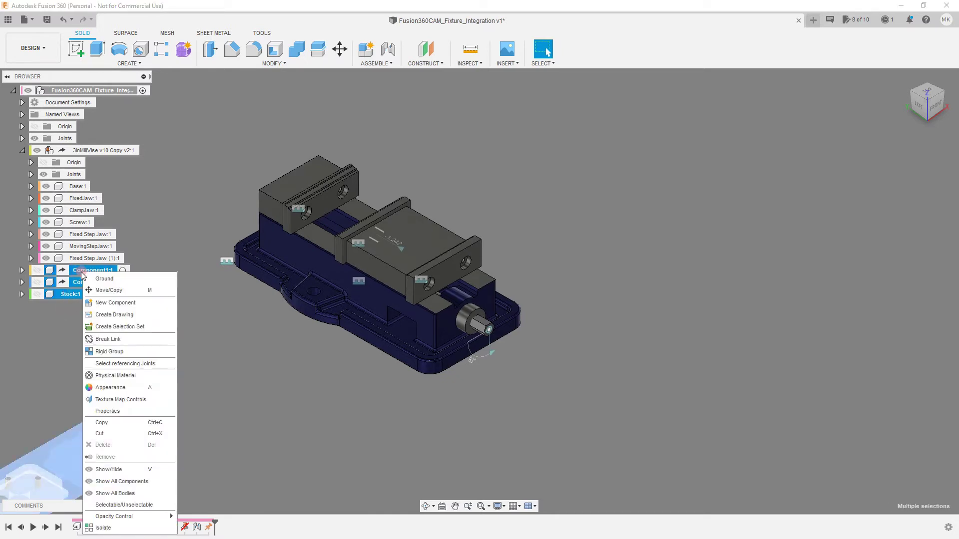
click(107, 353)
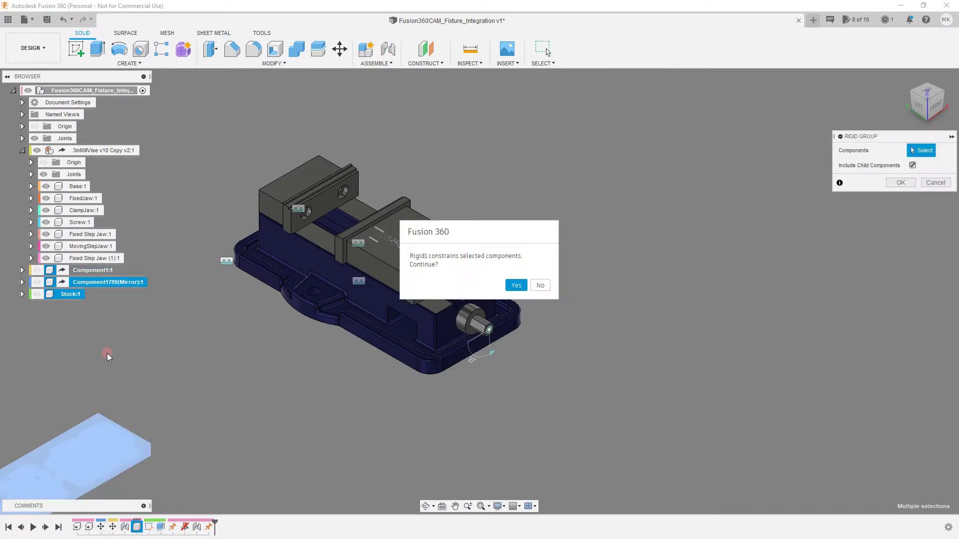
click(516, 287)
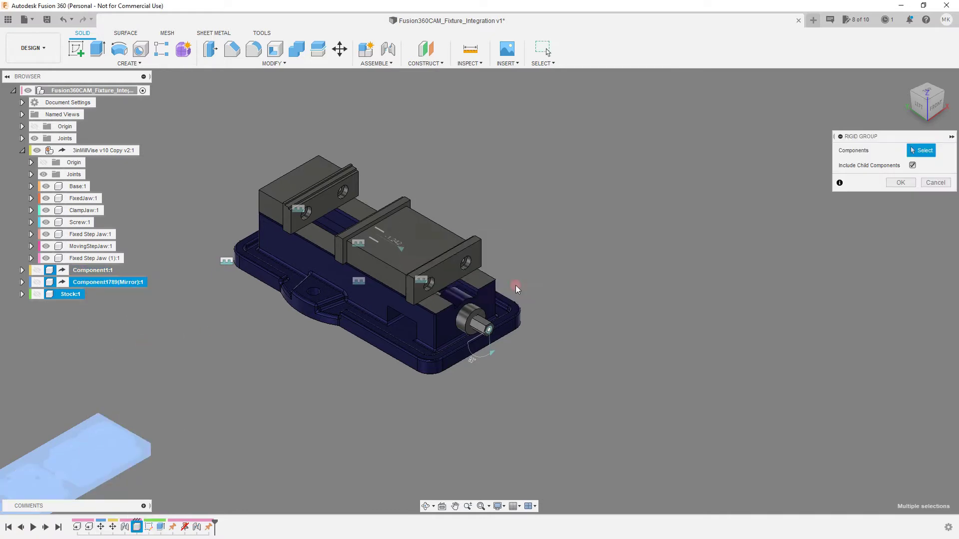
click(900, 183)
scroll(131, 462, down, 3)
Joint a snap point on the stock plate to the fixed step jaw with the J shortcut
scroll(137, 462, up, 3)
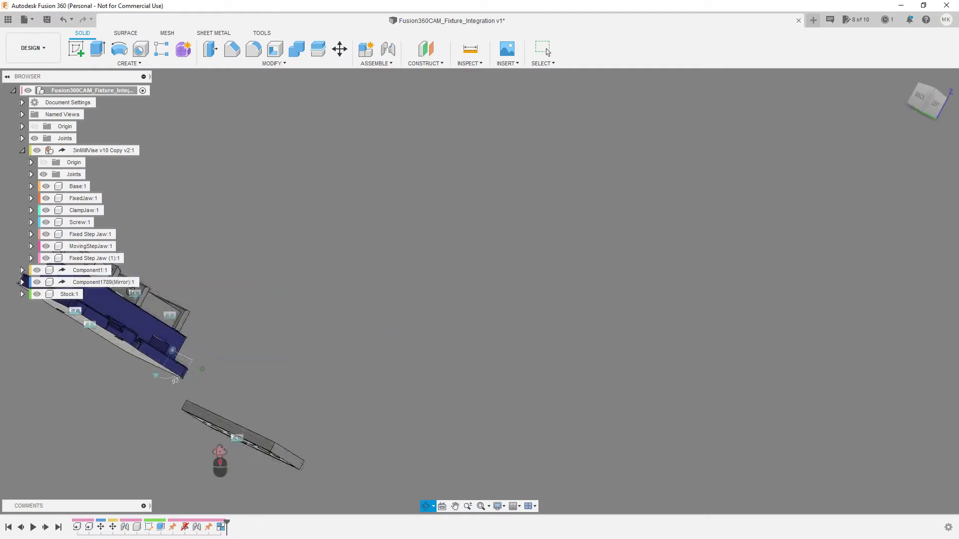
key(j)
scroll(242, 432, up, 2)
click(243, 398)
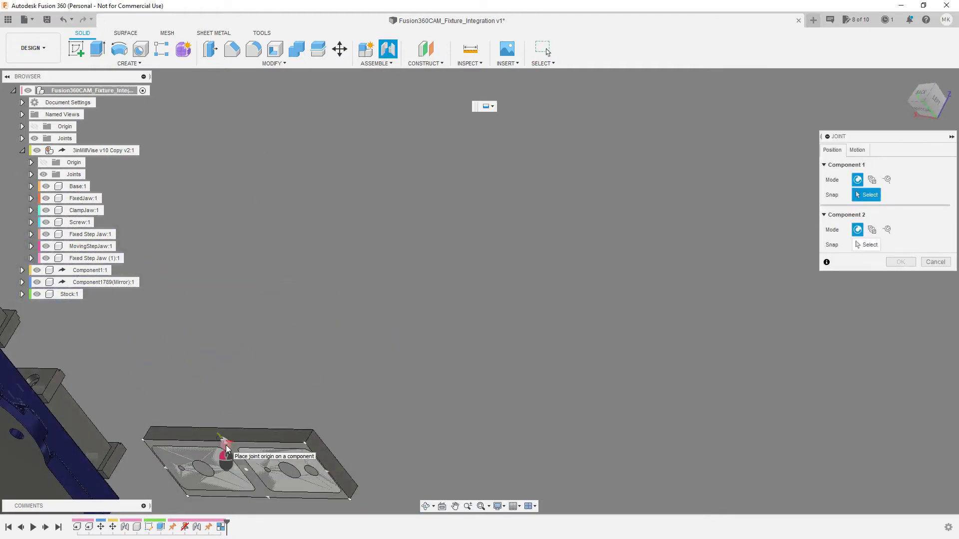
scroll(214, 449, down, 3)
shift+middle_drag(250, 324, 295, 253)
scroll(295, 336, up, 5)
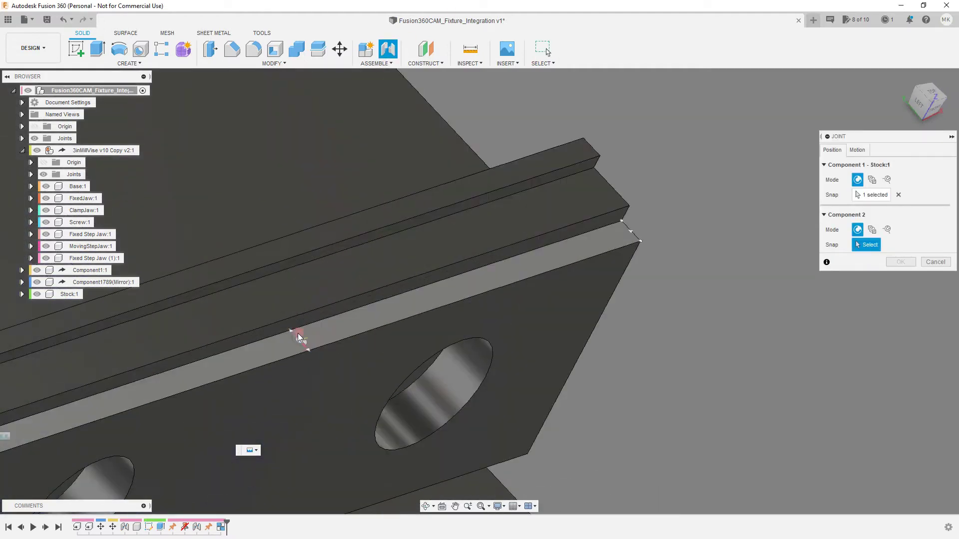
click(296, 337)
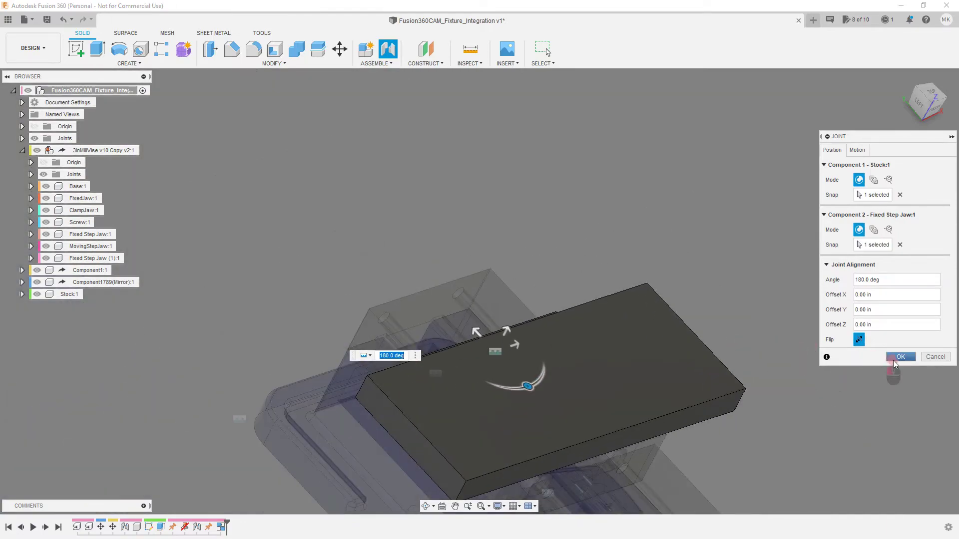
key(Return)
shift+middle_drag(811, 348, 763, 406)
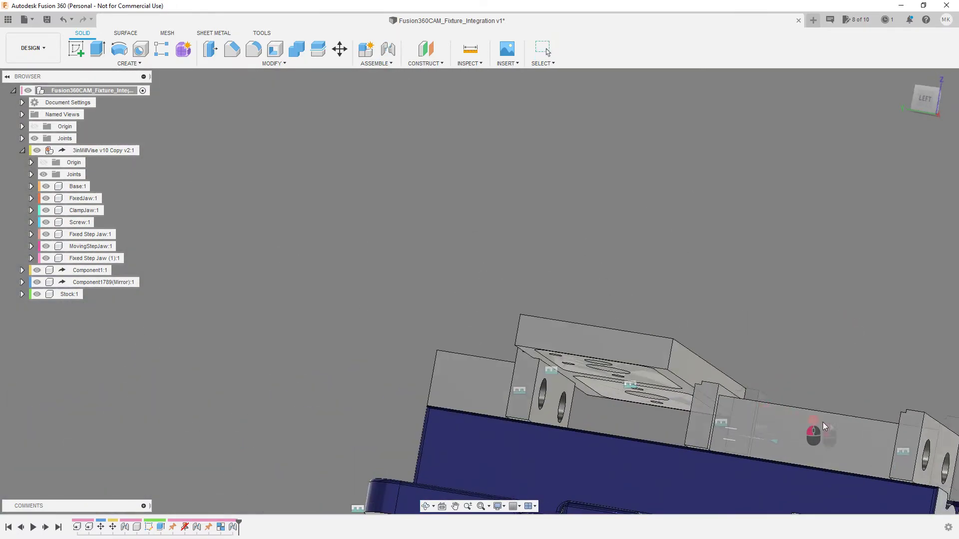
scroll(502, 299, up, 5)
Re-joint Stock:1 onto the jaw snap point, then hide the stock body
key(j)
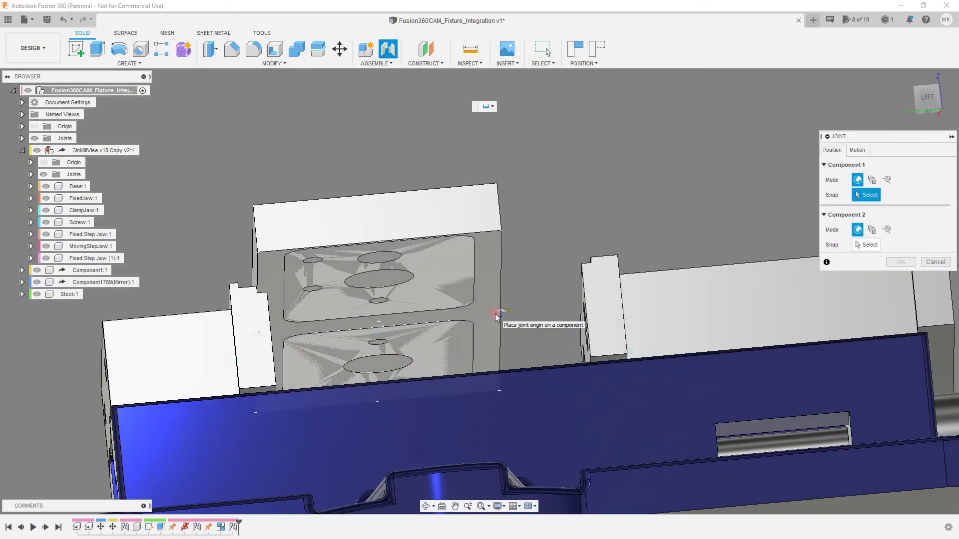
click(500, 299)
shift+middle_drag(537, 278, 500, 315)
scroll(524, 151, up, 5)
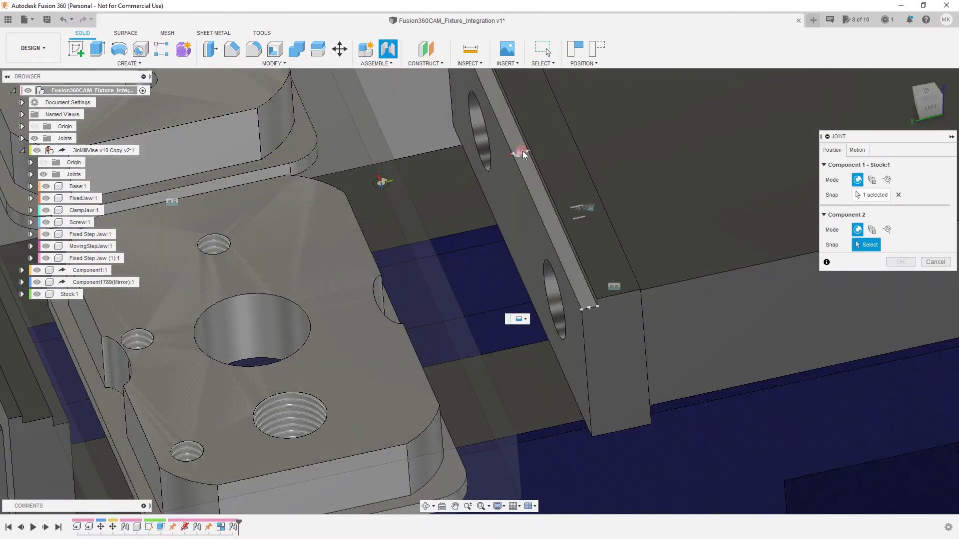
click(519, 151)
click(911, 358)
scroll(911, 358, down, 6)
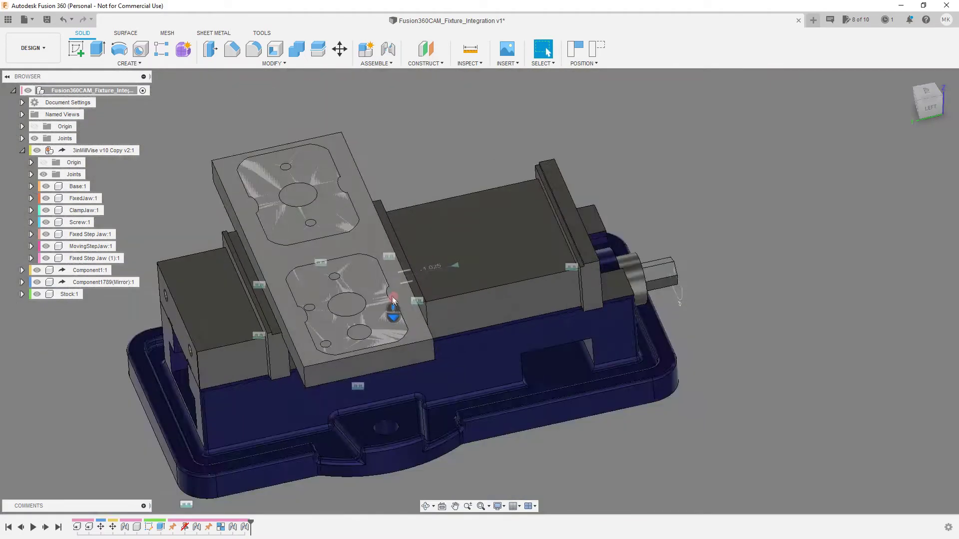
shift+middle_drag(799, 300, 647, 168)
key(v)
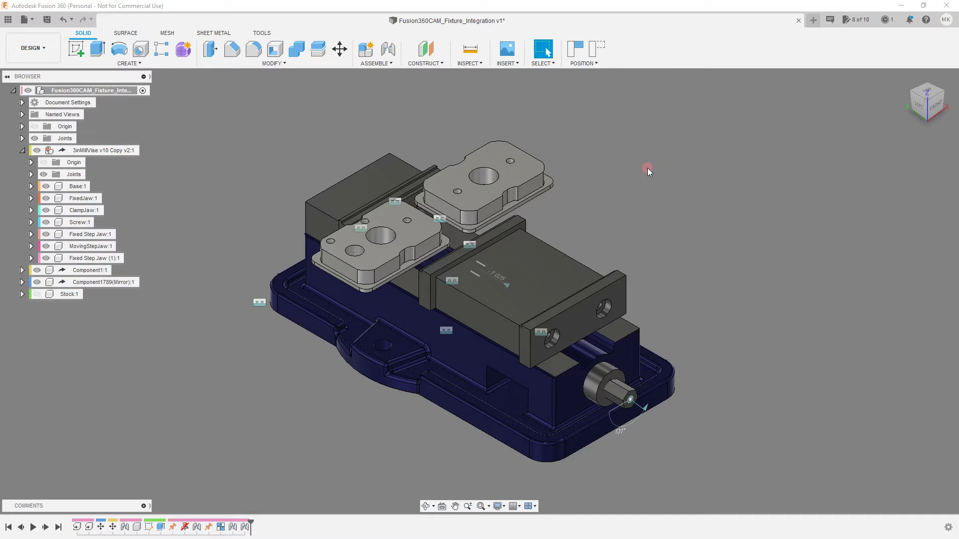
Switch from the Design workspace to the Manufacture workspace
click(33, 48)
click(40, 159)
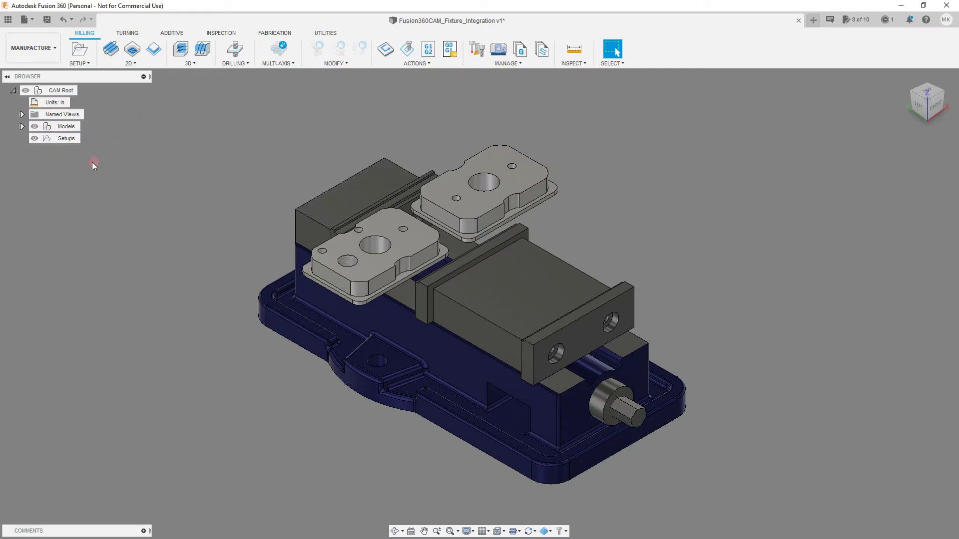
click(81, 59)
Create a new setup whose model is the left and right part bodies
click(561, 277)
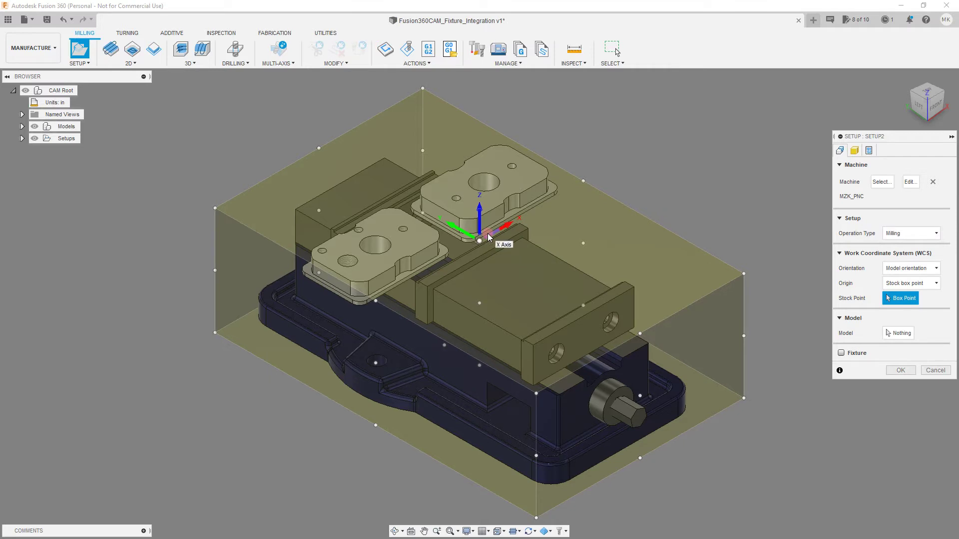
click(899, 333)
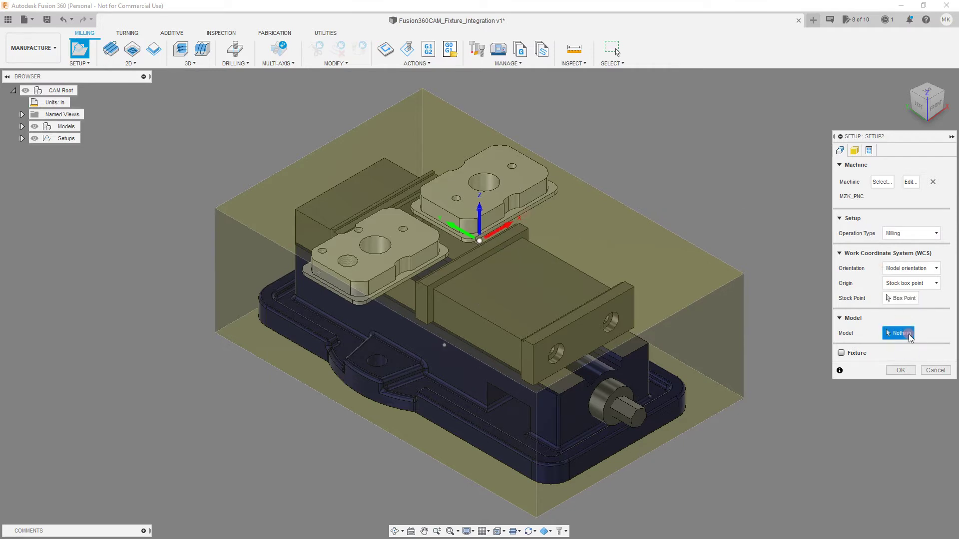
click(388, 249)
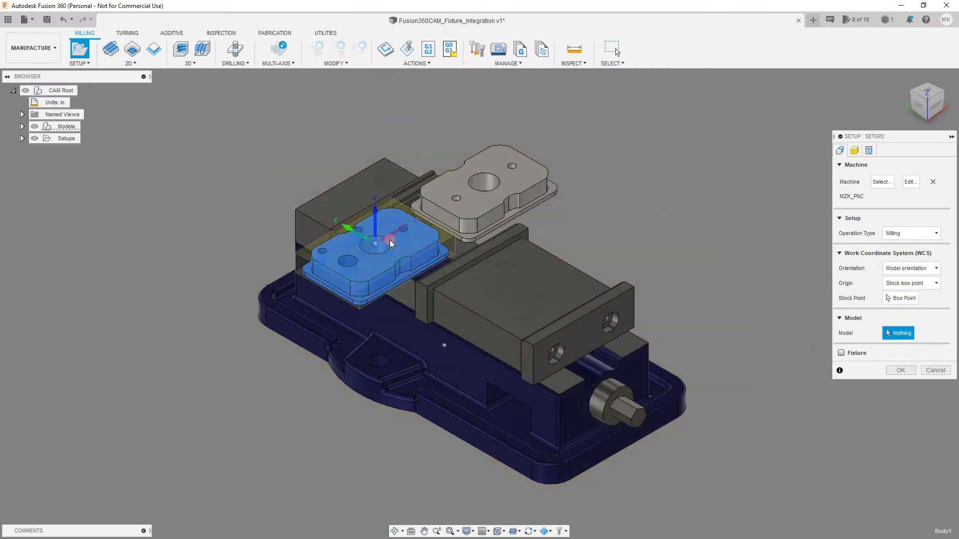
click(440, 200)
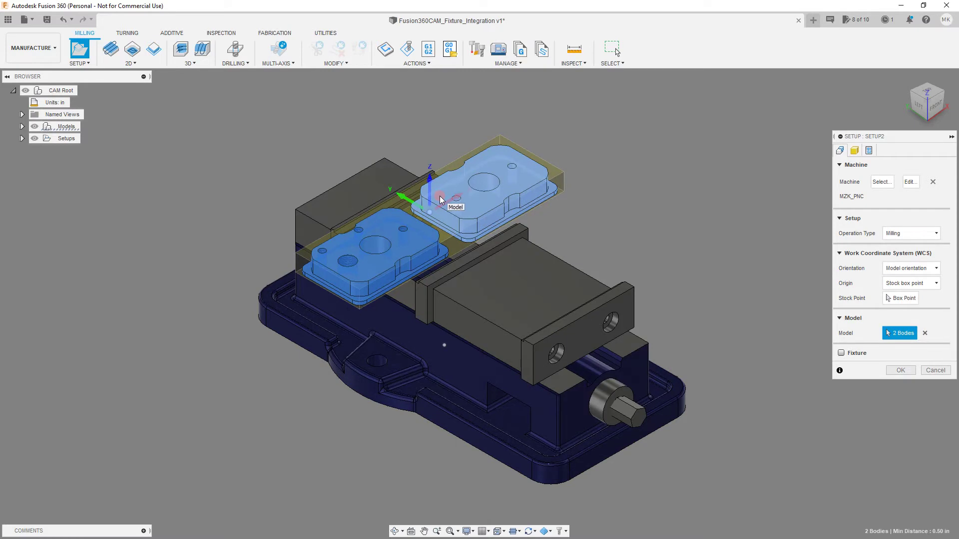
Enable Fixture using the moving jaw and fixed step jaw bodies, then show stock settings
click(842, 353)
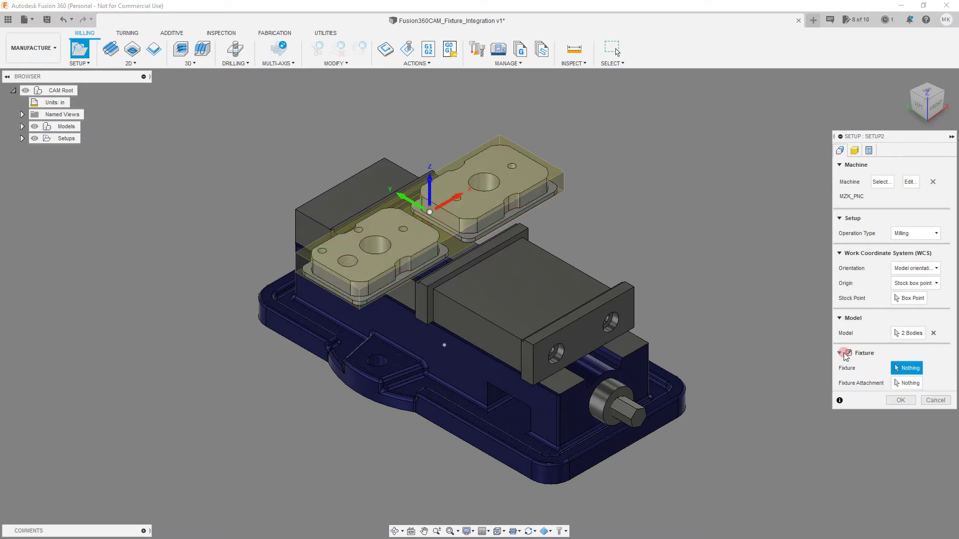
click(906, 369)
click(94, 168)
click(22, 126)
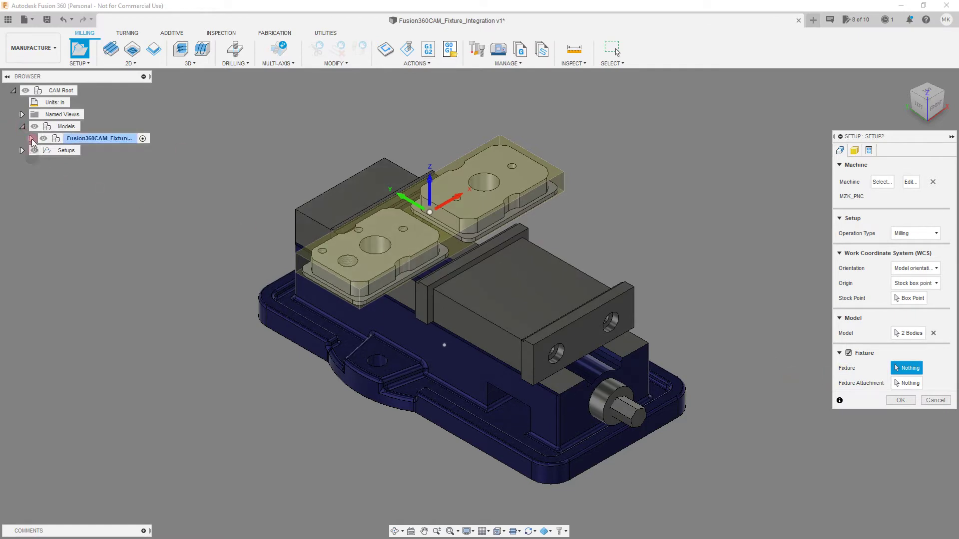
click(31, 139)
click(117, 187)
click(941, 245)
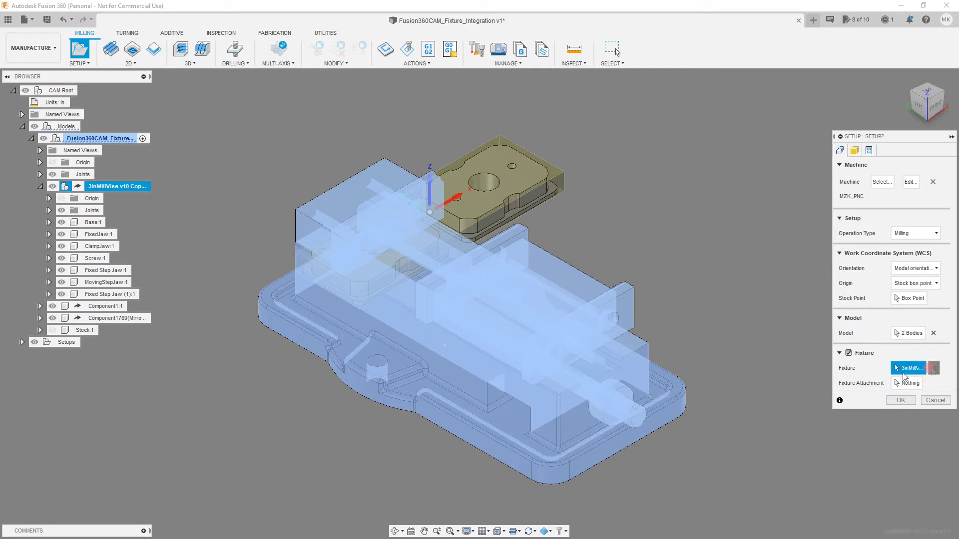
click(933, 368)
click(431, 294)
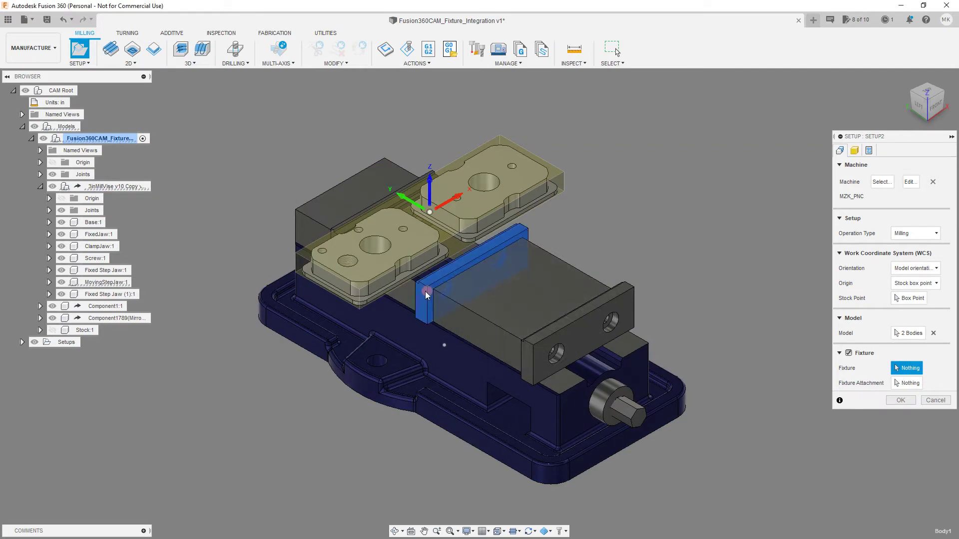
click(344, 231)
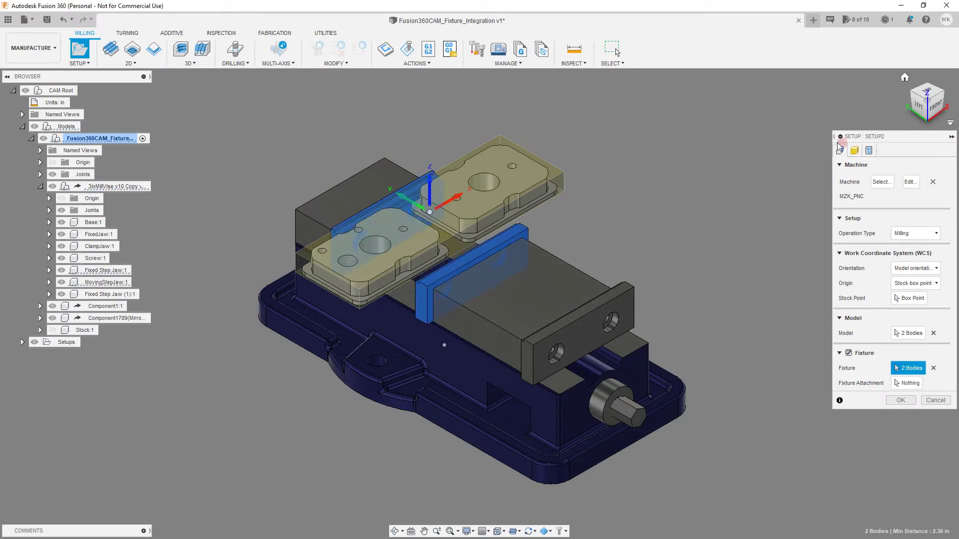
click(854, 150)
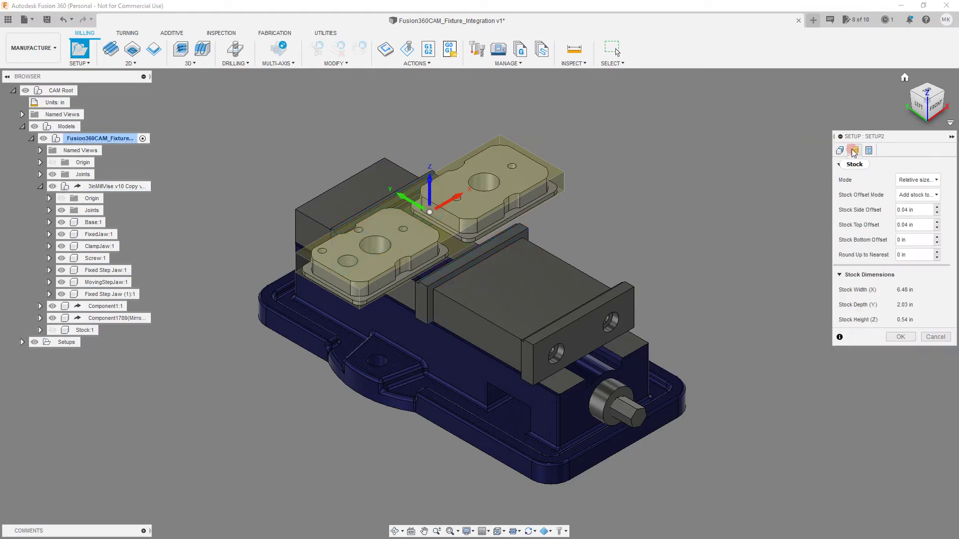
click(936, 179)
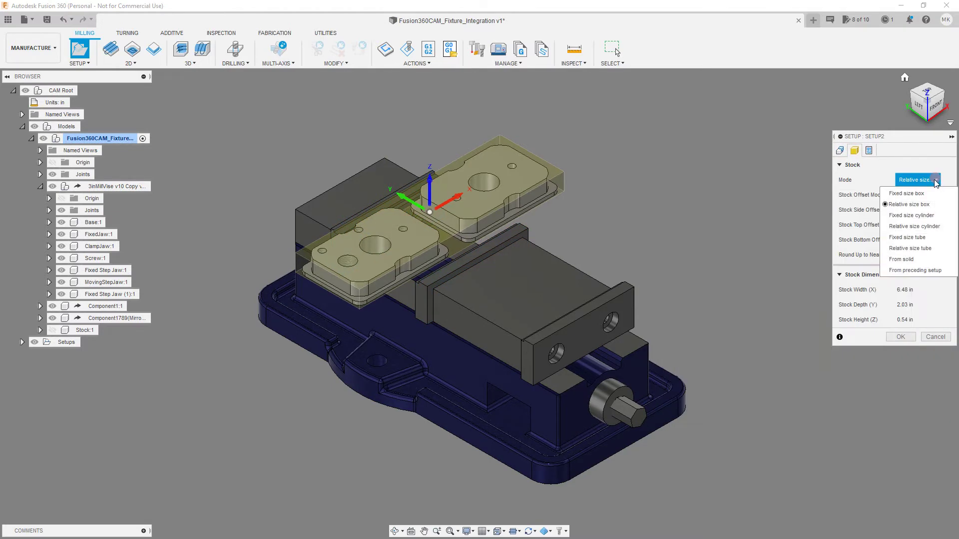
Set stock Mode to From solid using Stock:1 (6.5 × 2.5 × 0.5 in)
click(918, 259)
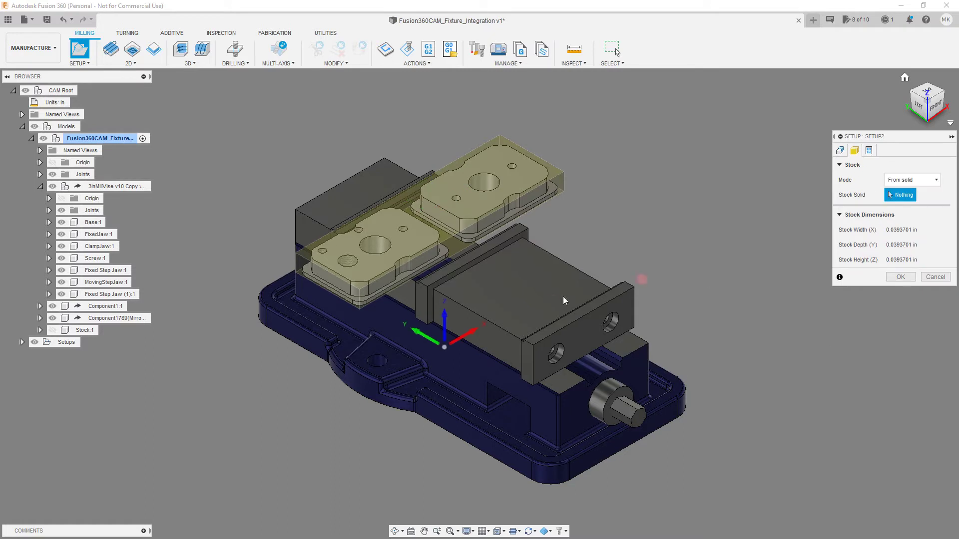
click(245, 277)
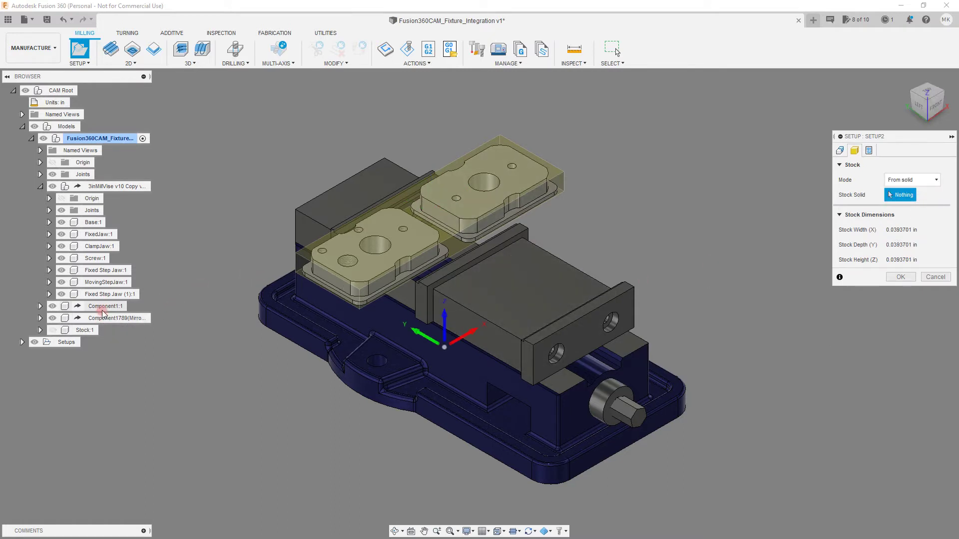
click(88, 329)
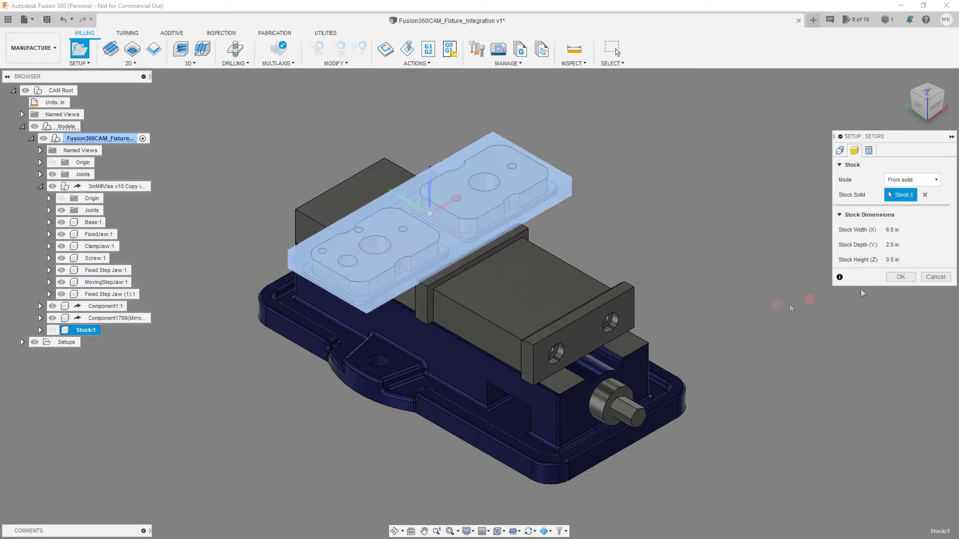
click(840, 150)
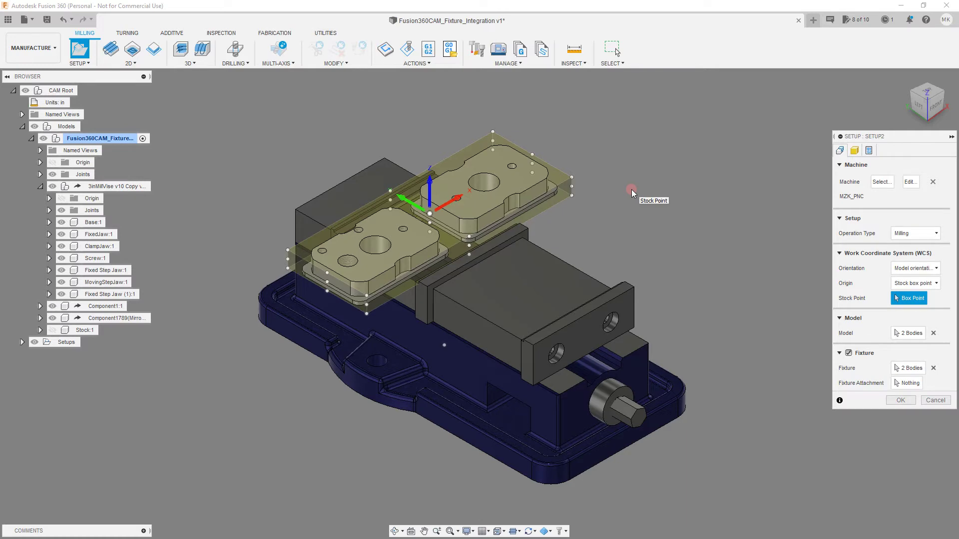
click(929, 104)
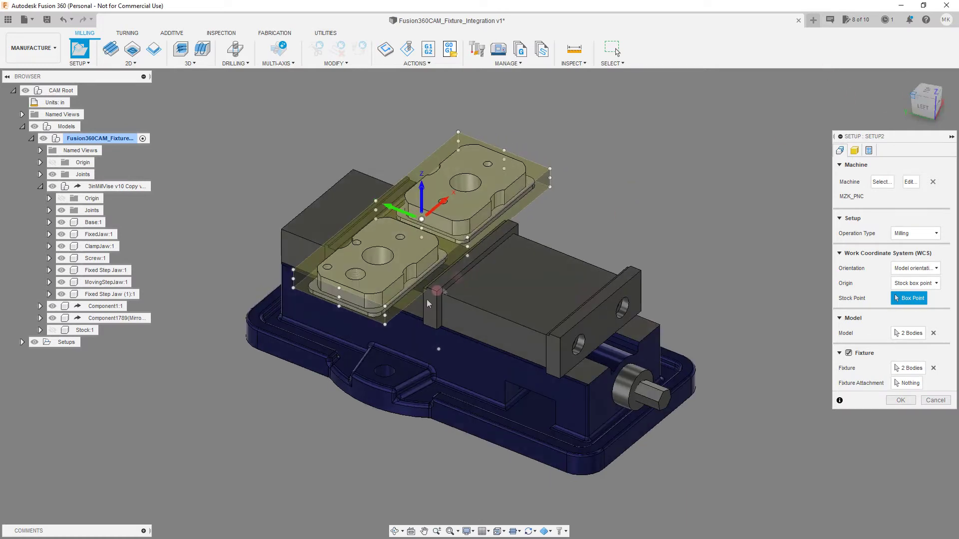
scroll(427, 299, up, 5)
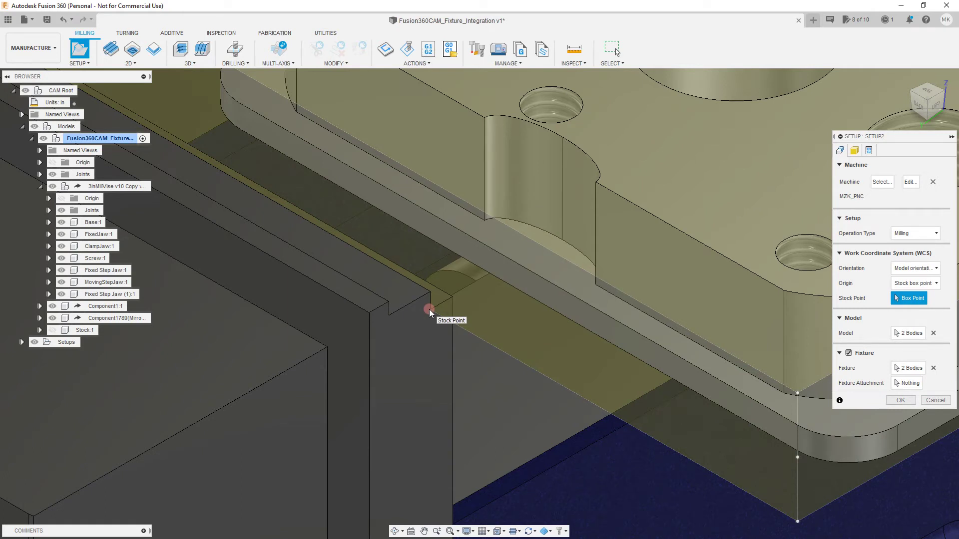
Increase the WCS Offset on the Post Process tab with the spinner
click(869, 150)
click(905, 193)
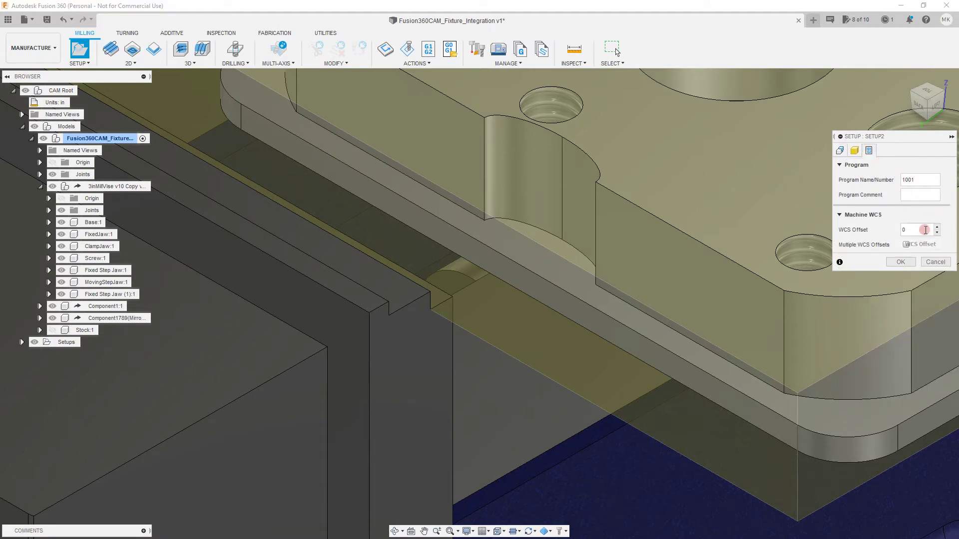
click(937, 228)
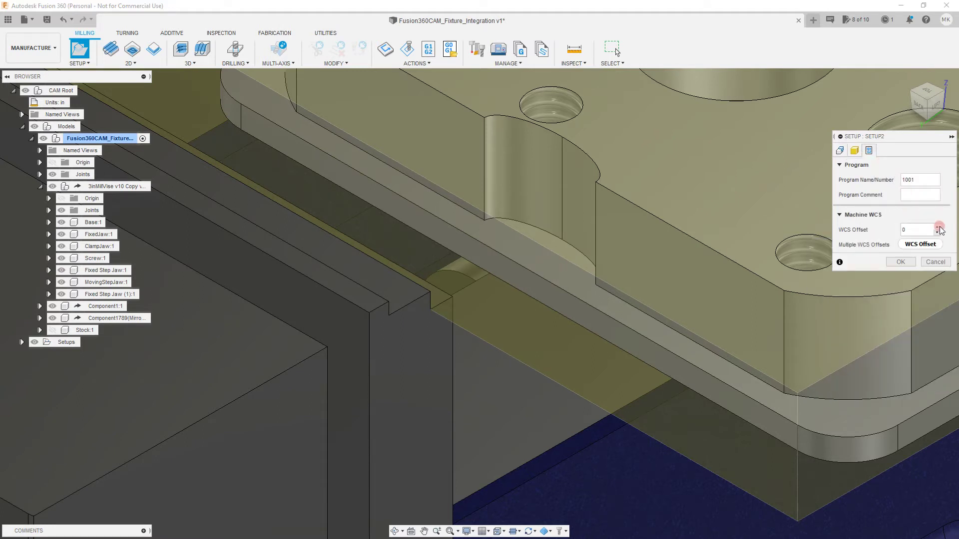
click(938, 228)
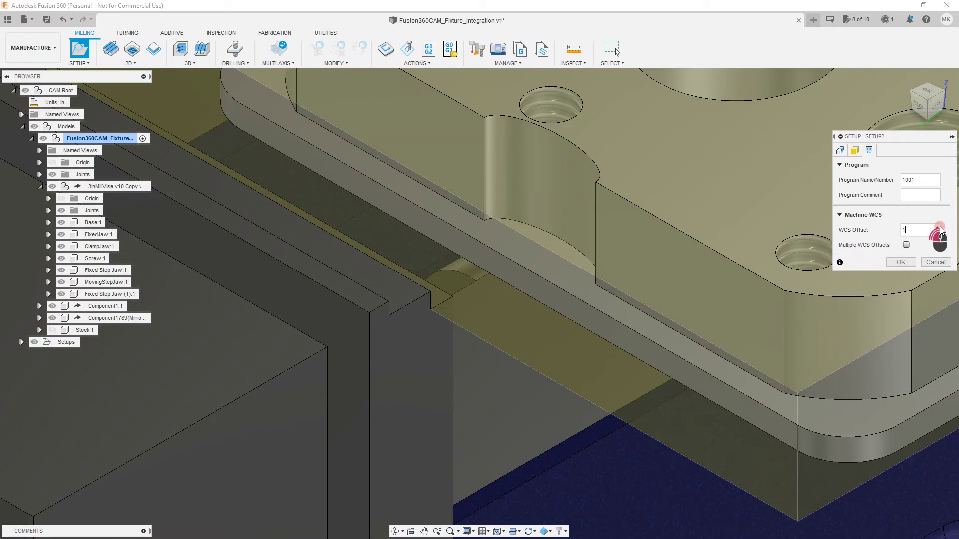
click(938, 227)
Set the WCS origin to Selected point at the stock corner vertex near the jaw
click(840, 150)
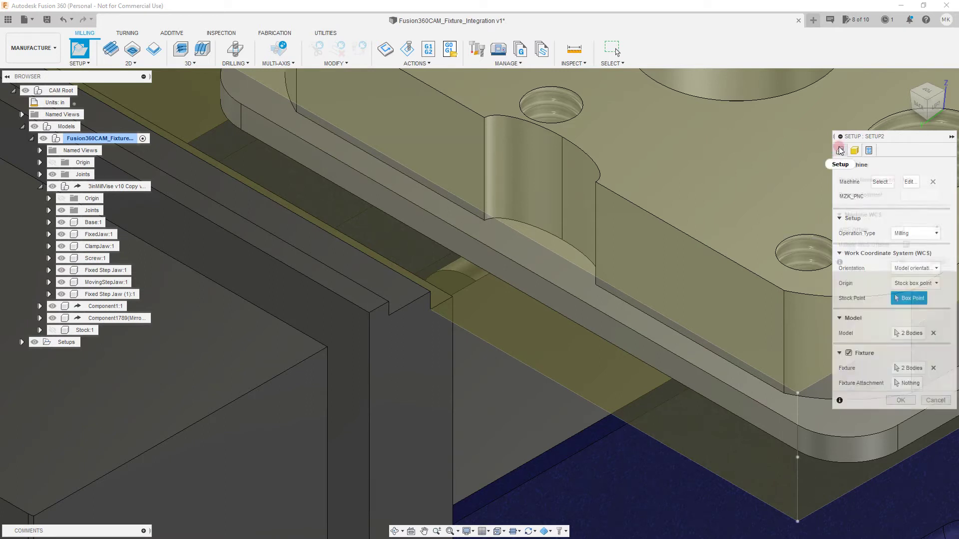
click(901, 296)
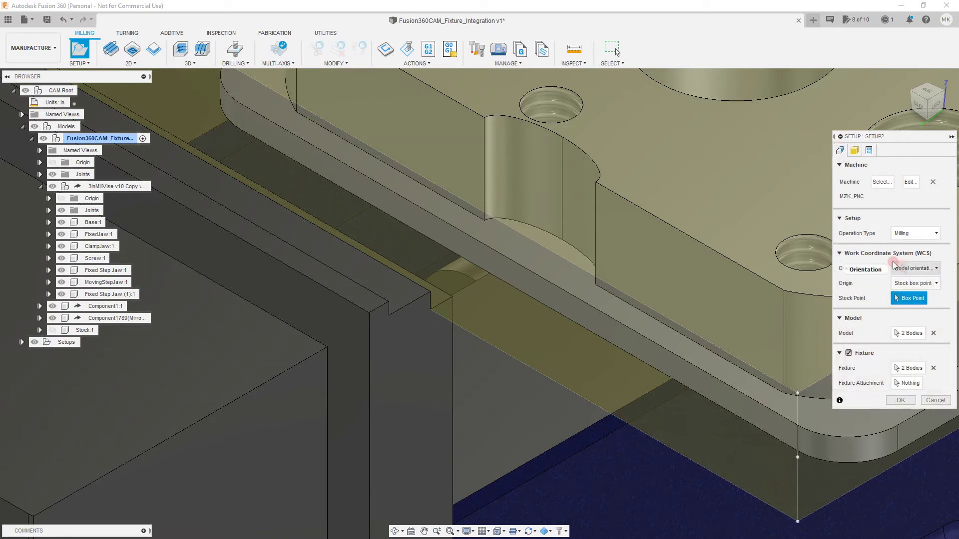
click(908, 283)
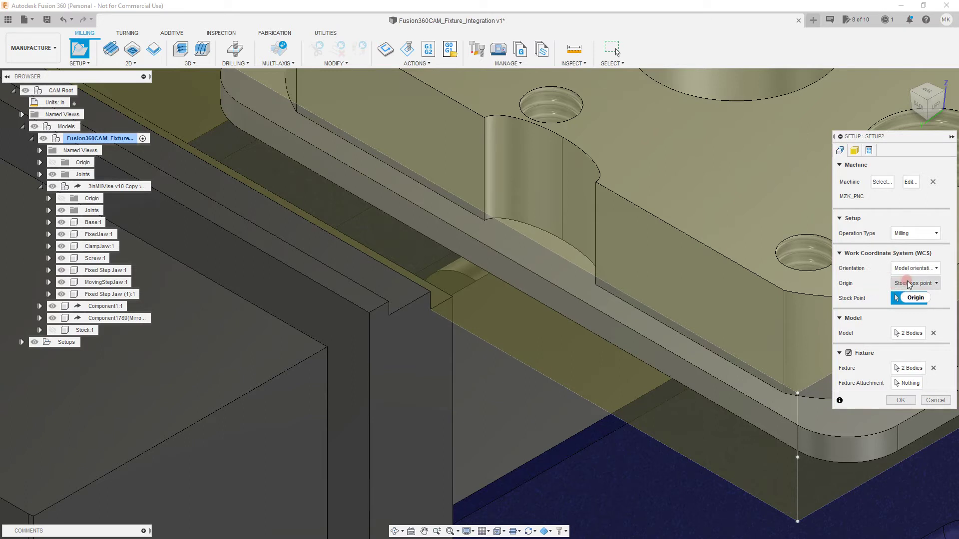
click(925, 304)
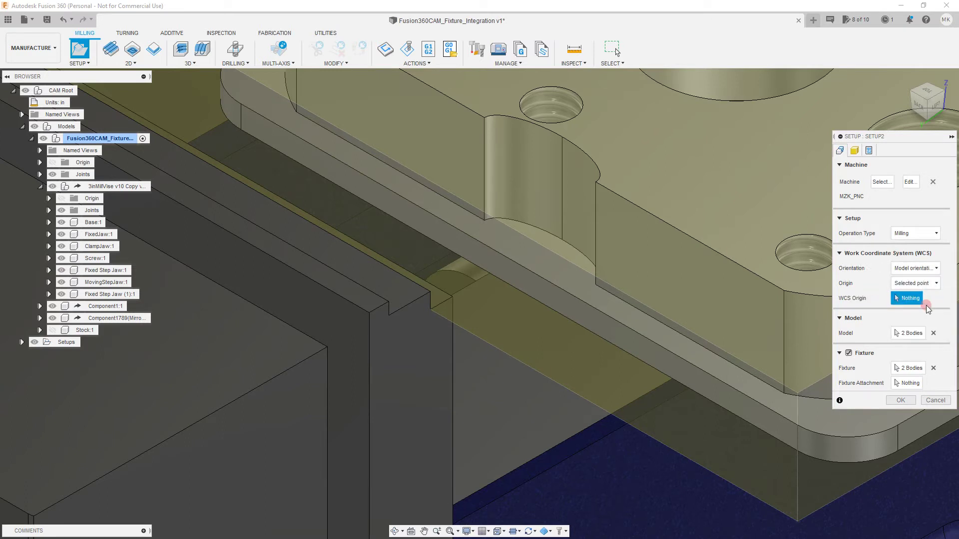
click(431, 310)
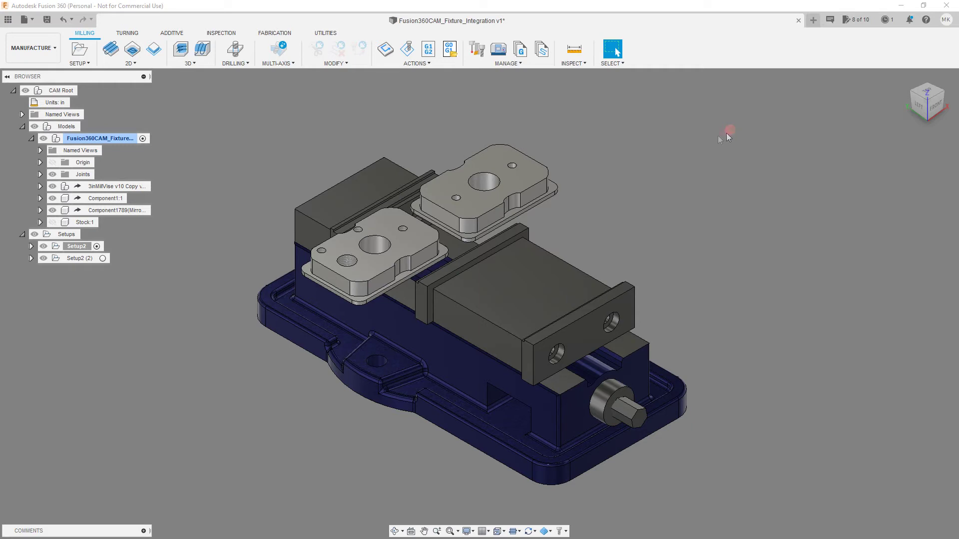
Check 2D Adaptive3's pocket selections on the Geometry tab and regenerate its toolpath
click(30, 247)
double_click(80, 257)
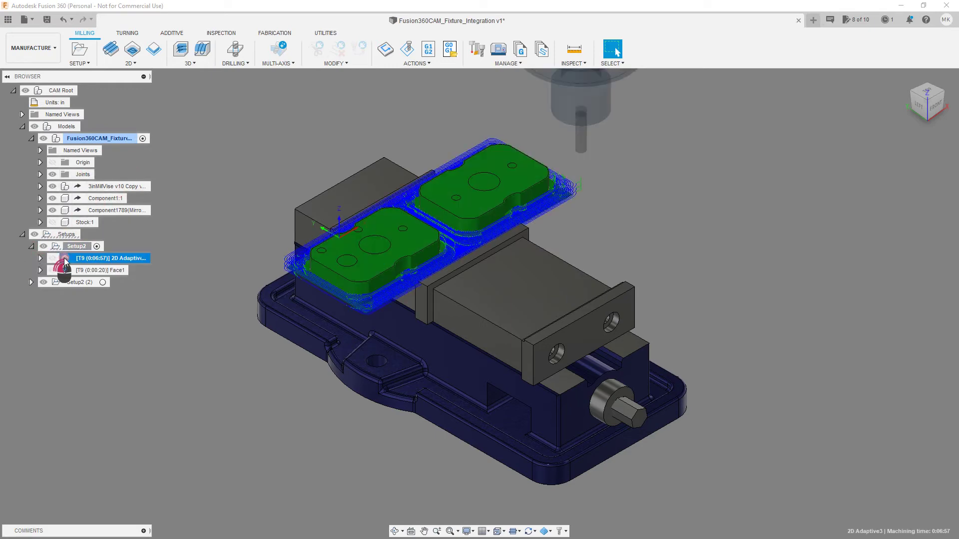
click(854, 151)
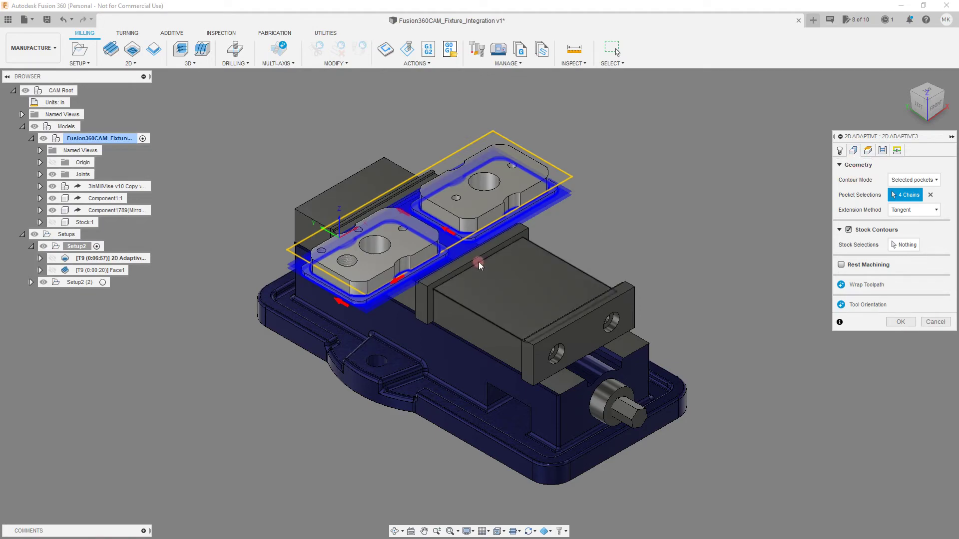
scroll(478, 248, up, 5)
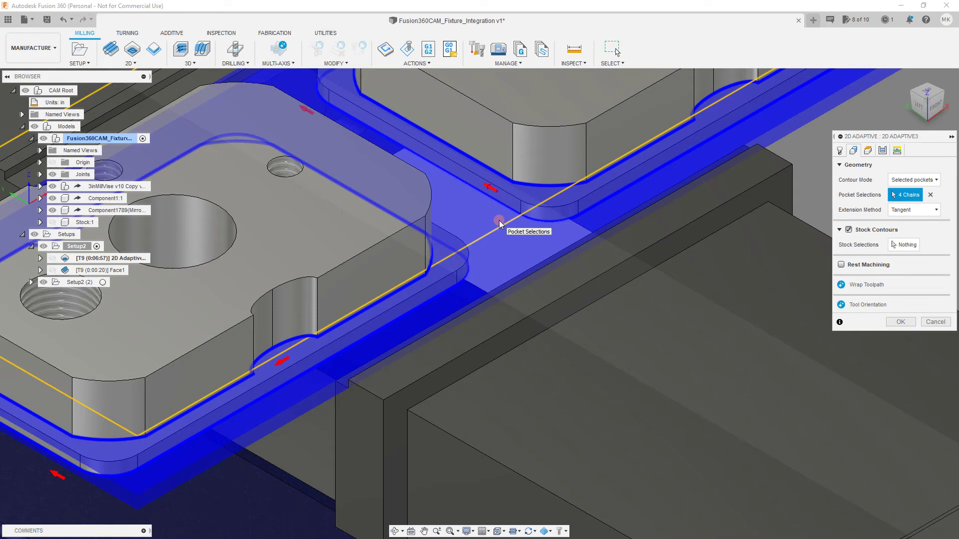
click(901, 321)
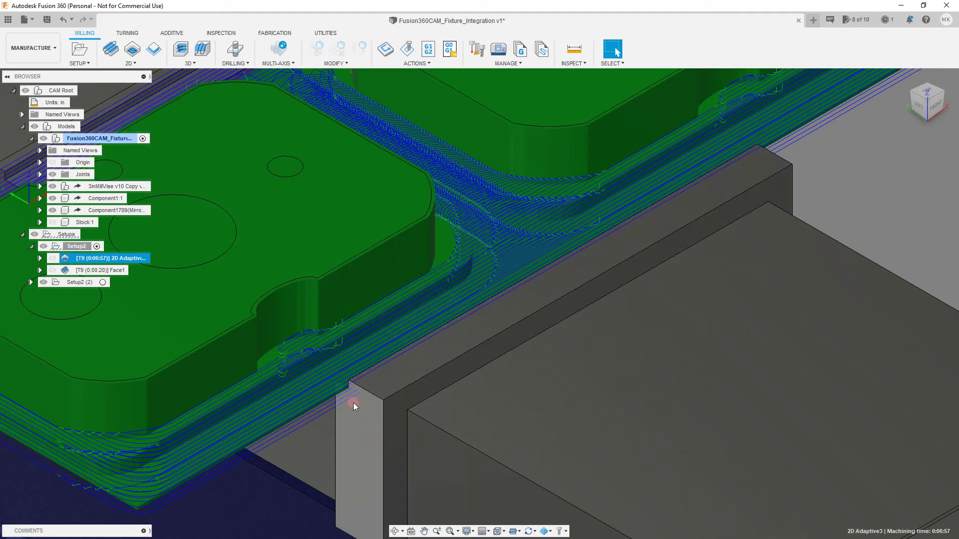
Start a machining simulation of the 2D Adaptive3 toolpath
scroll(353, 402, down, 1)
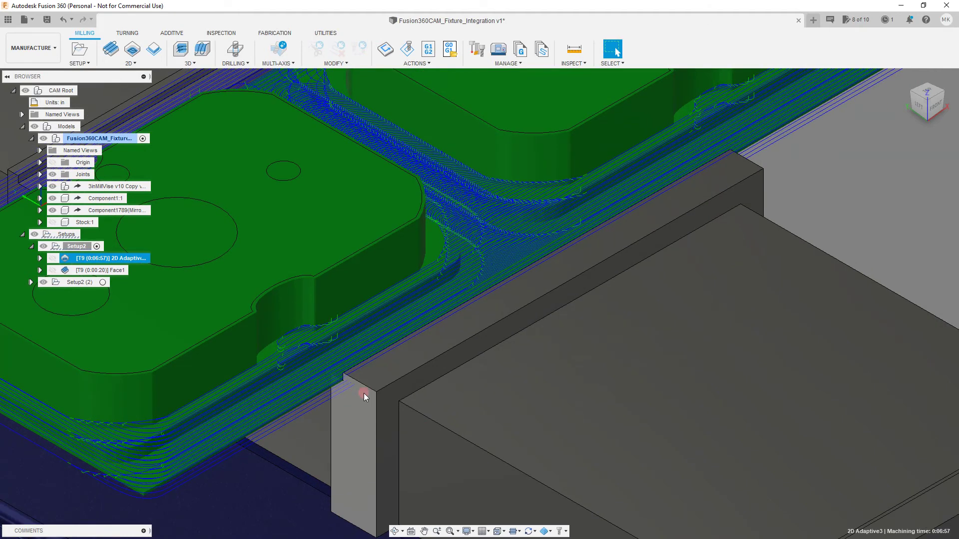
scroll(355, 395, down, 2)
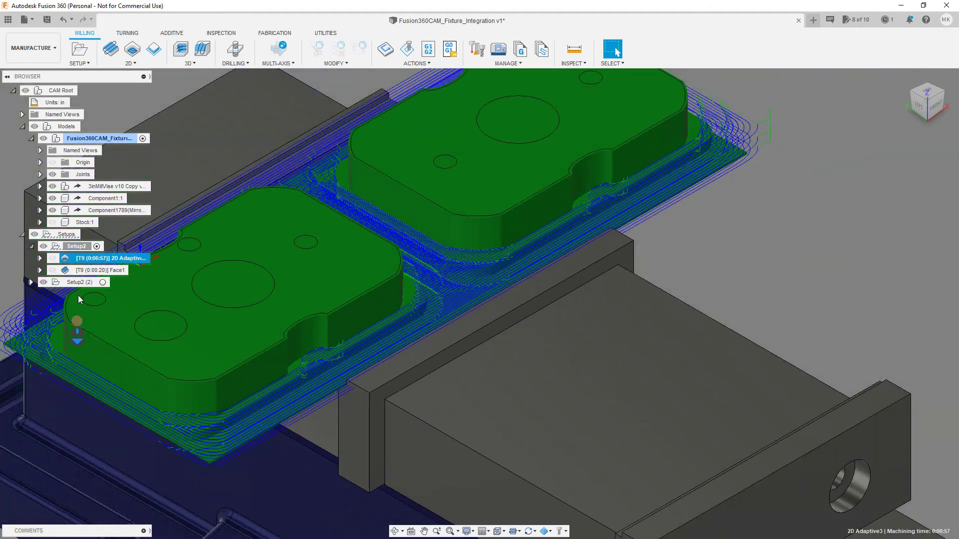
click(404, 50)
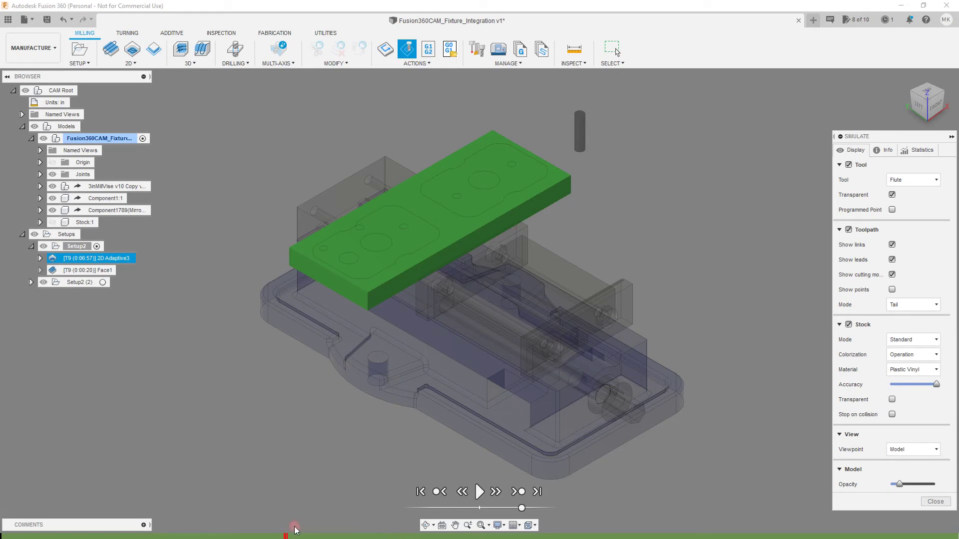
Inspect the tool-fixture collision flagged on the simulation timeline, then exit the simulation
mouse_move(283, 536)
key(Escape)
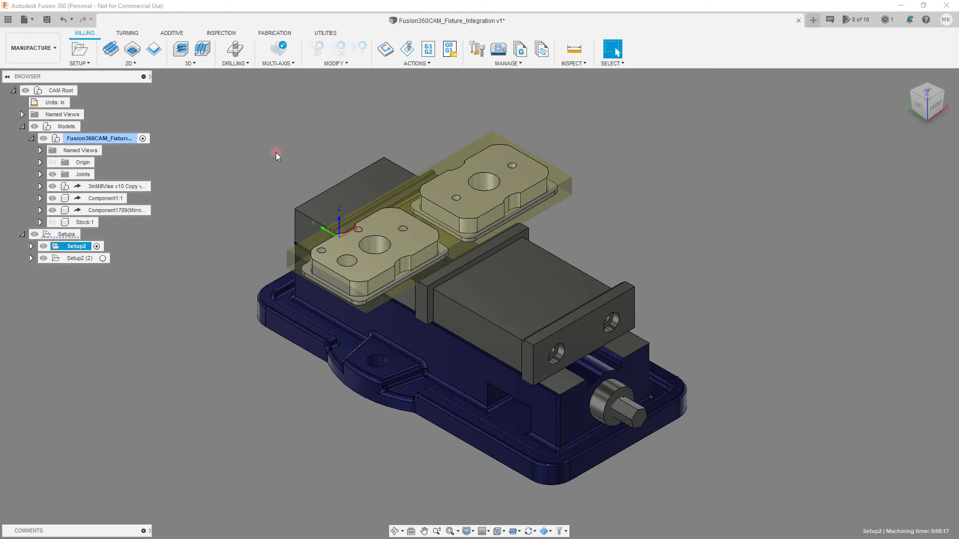
Expand Setup2 (2) and edit Adaptive1, showing its Geometry settings
click(31, 259)
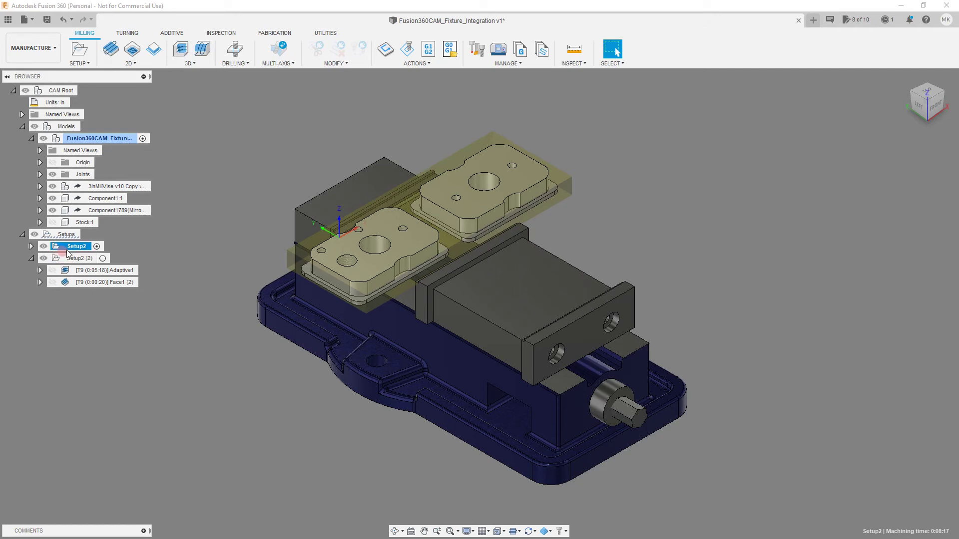
click(112, 253)
click(66, 270)
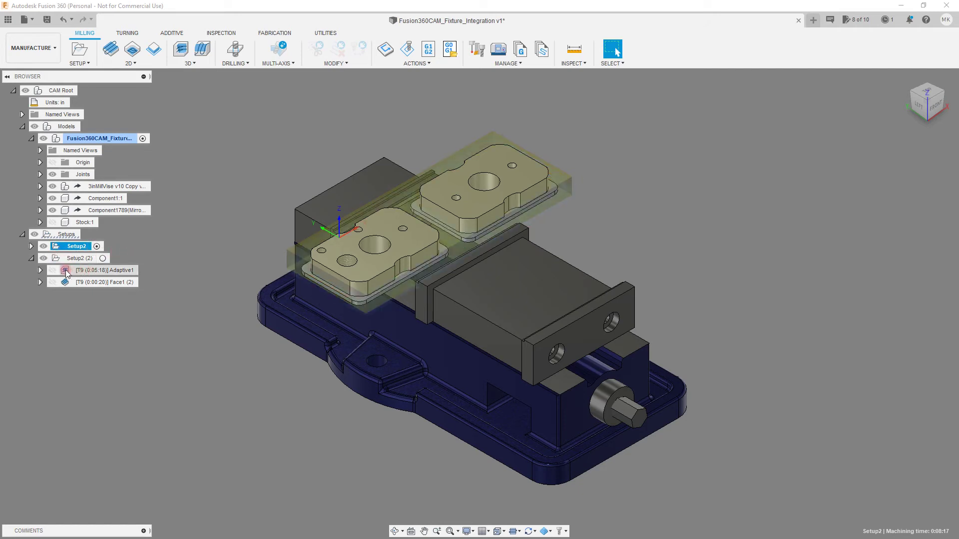
double_click(66, 273)
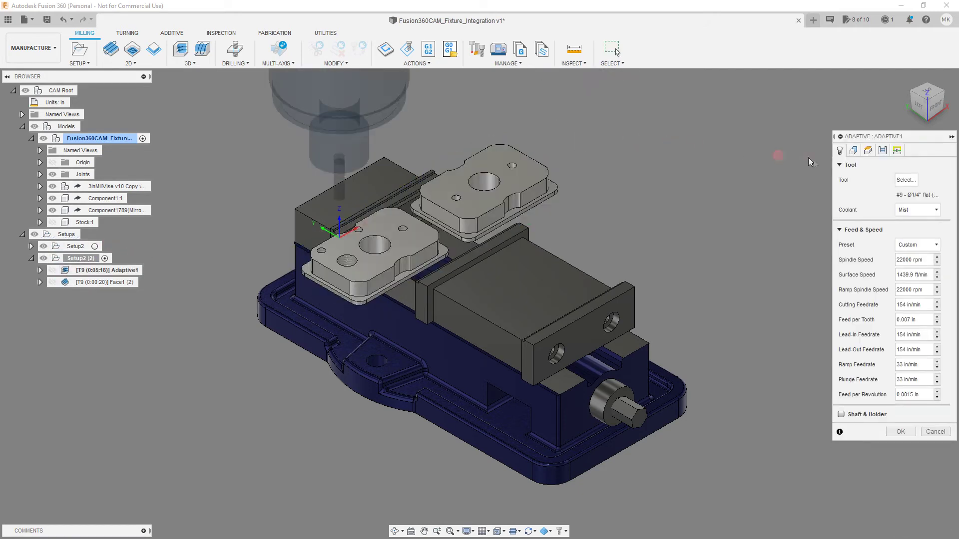
click(852, 151)
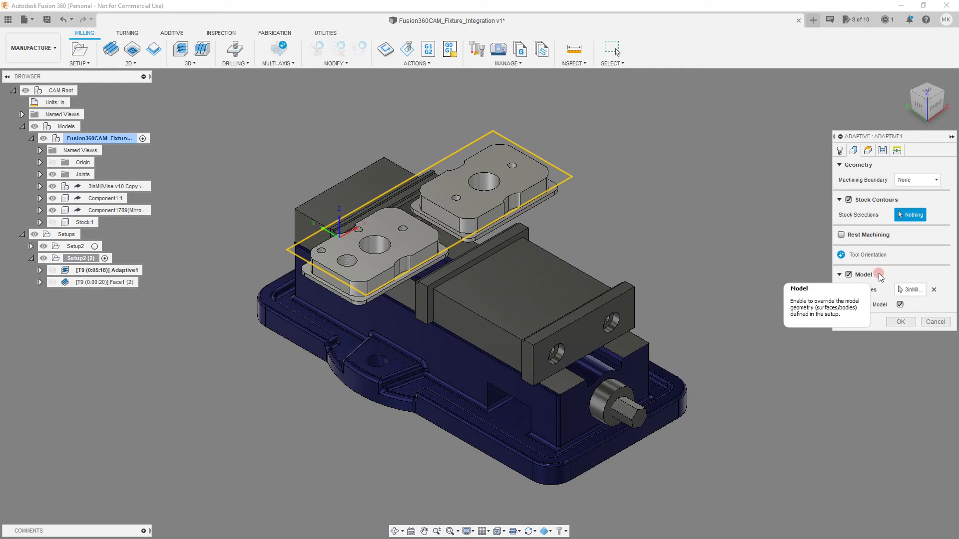
Swap the whole vise for the two jaw bodies as Adaptive1's model surfaces and regenerate
click(915, 291)
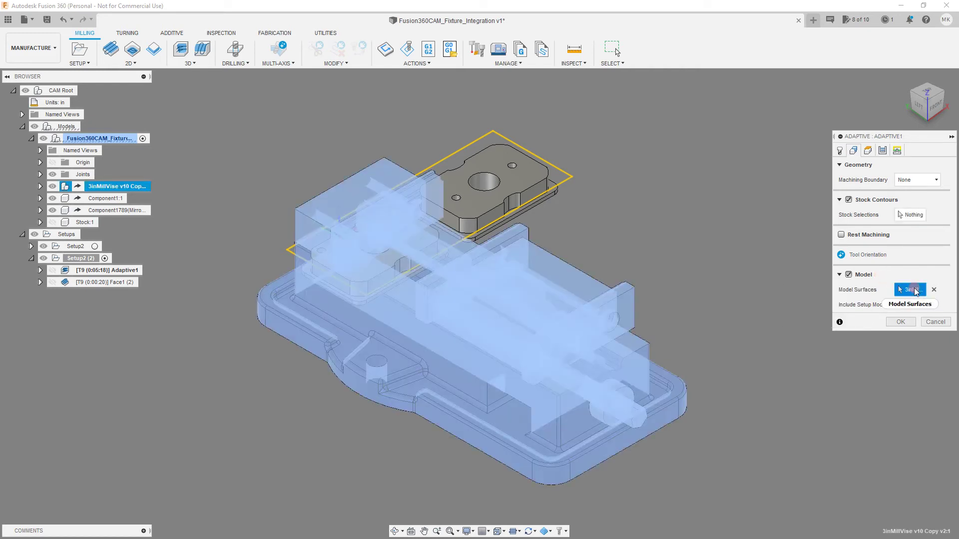
click(860, 304)
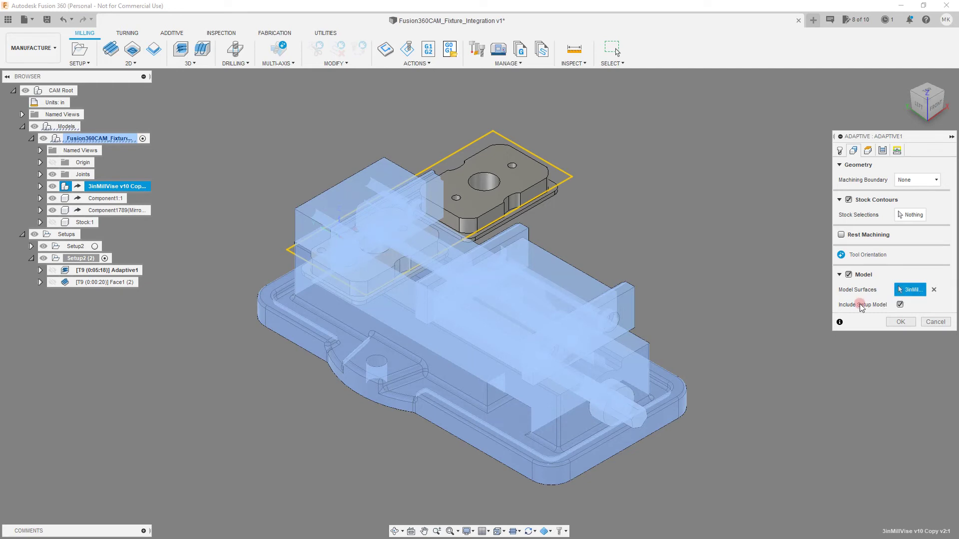
click(934, 289)
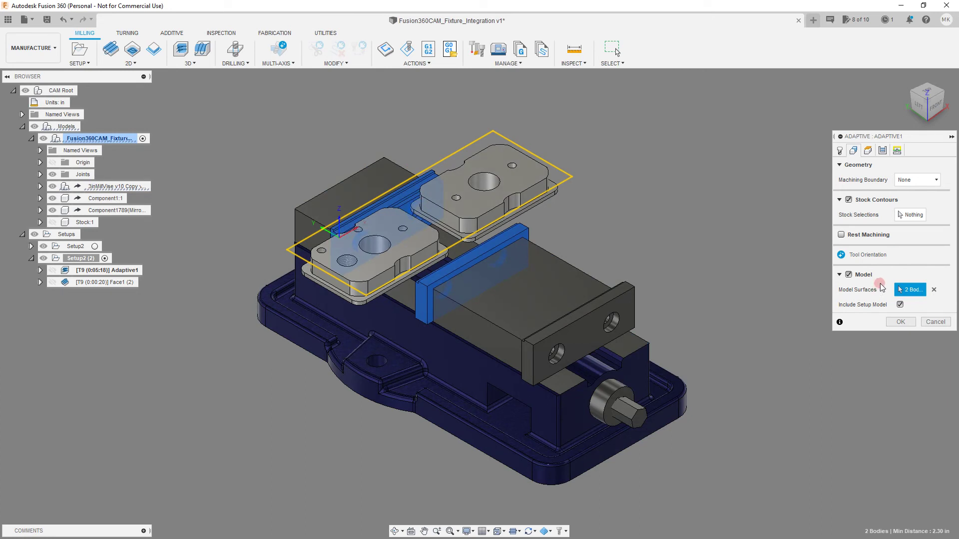
click(901, 305)
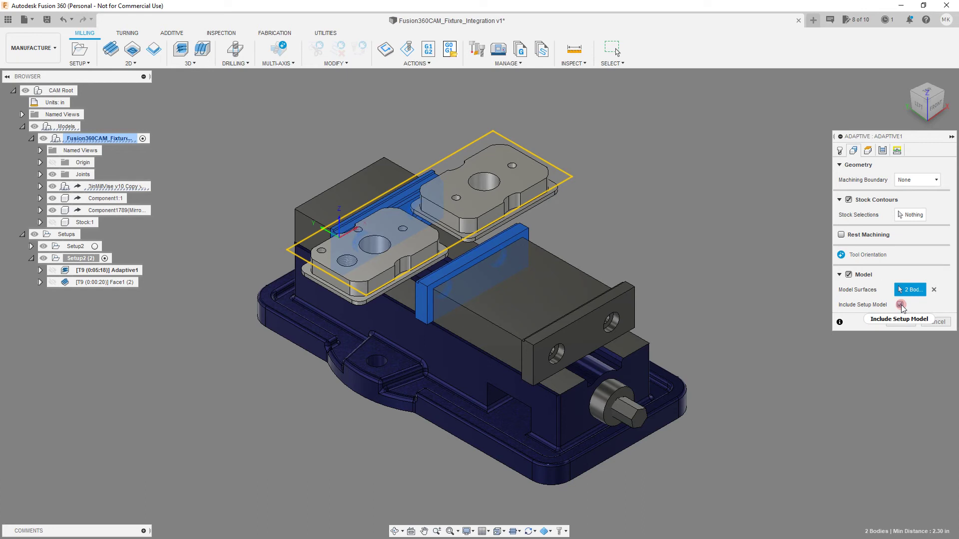
click(901, 322)
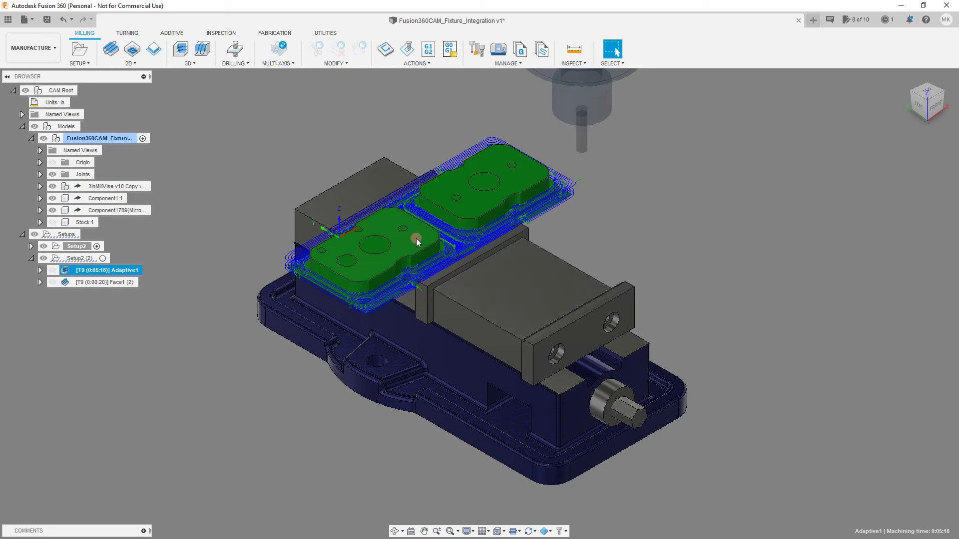
Display the Face1 (2) facing toolpath over the stock and hide the mirrored part body
scroll(413, 283, up, 2)
scroll(415, 285, up, 5)
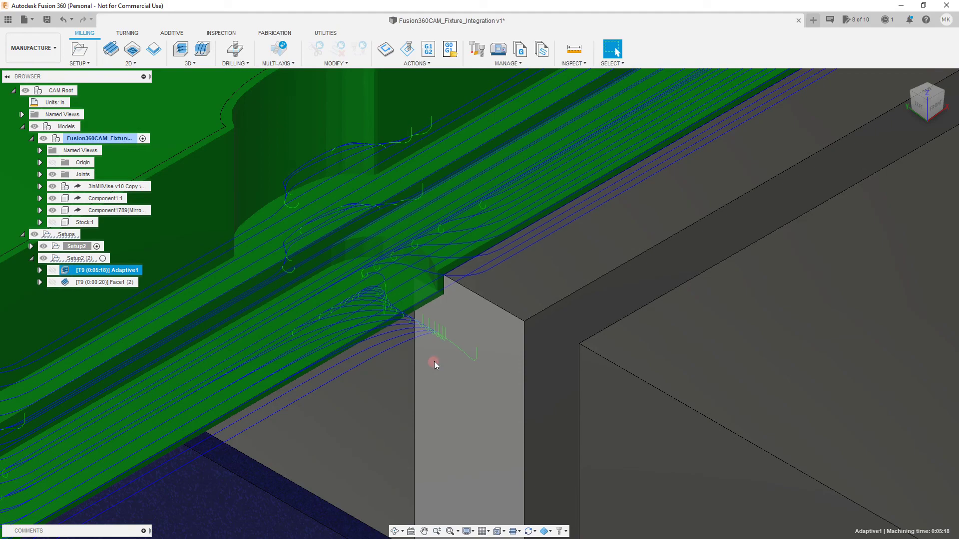
click(92, 282)
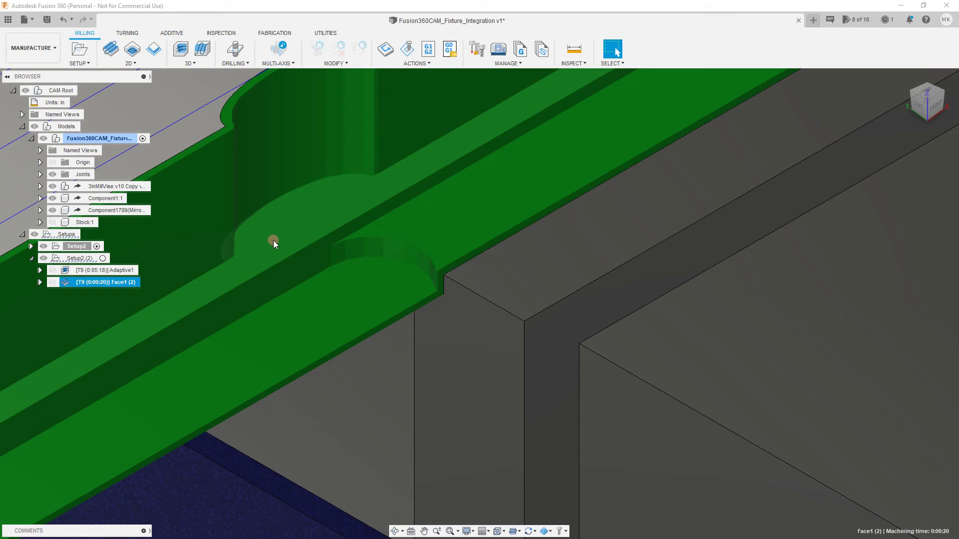
scroll(274, 241, down, 10)
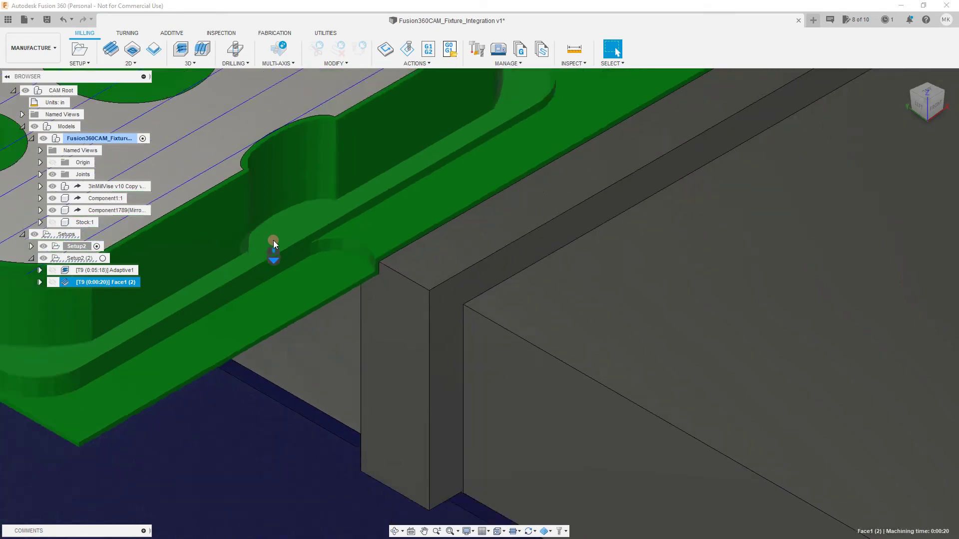
scroll(274, 241, down, 5)
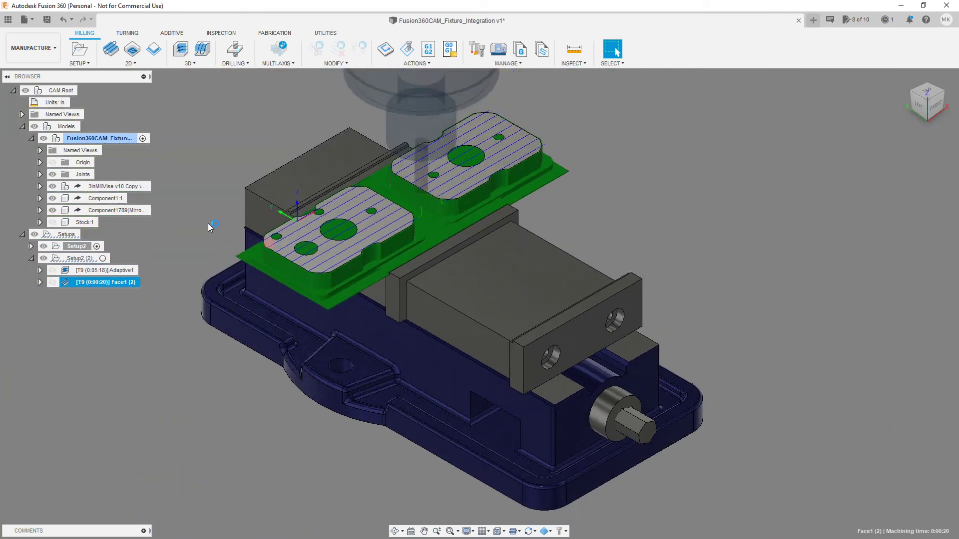
click(59, 210)
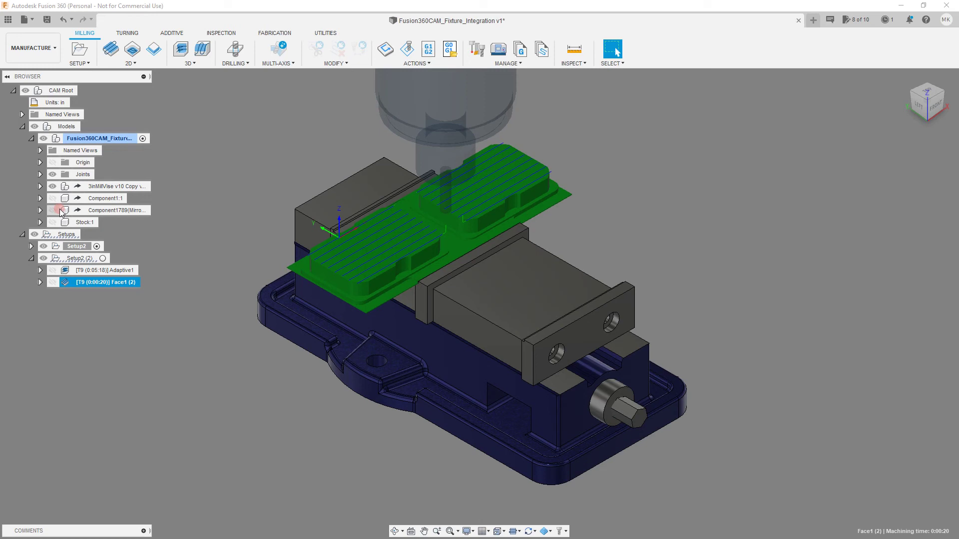
Show the mirrored part body again and make Setup2 (3) active
click(66, 210)
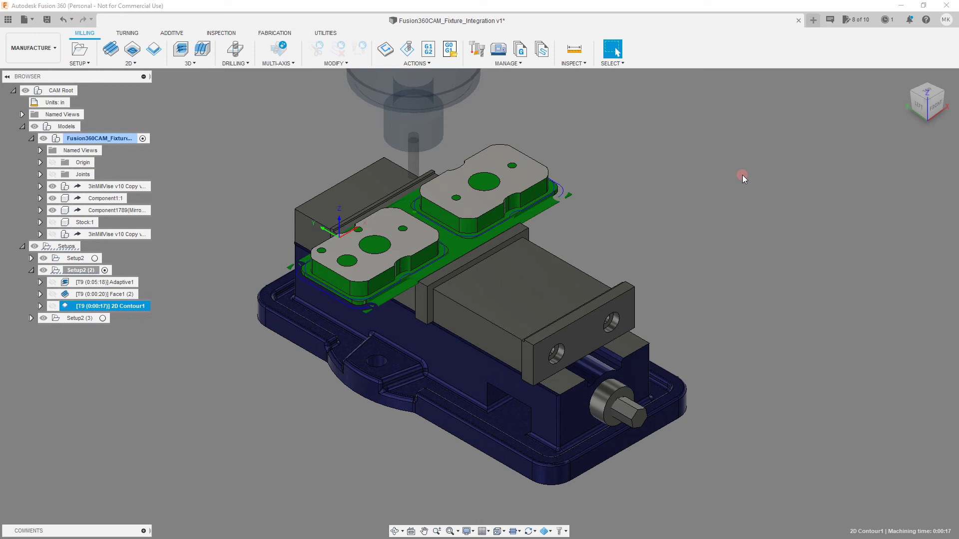
click(102, 318)
Set Setup2 (3) stock to From preceding setup with Continue Rest Machining, accepting the warning
click(259, 383)
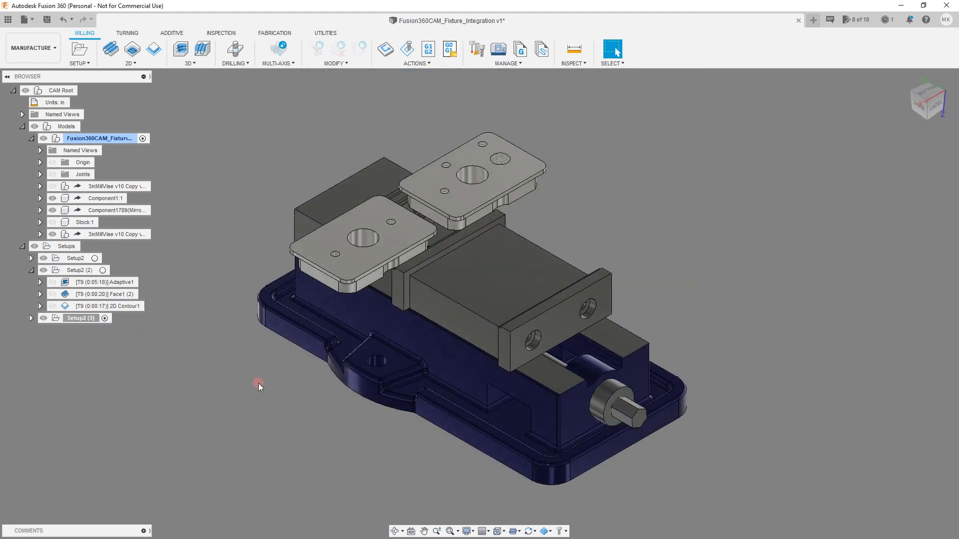
double_click(55, 320)
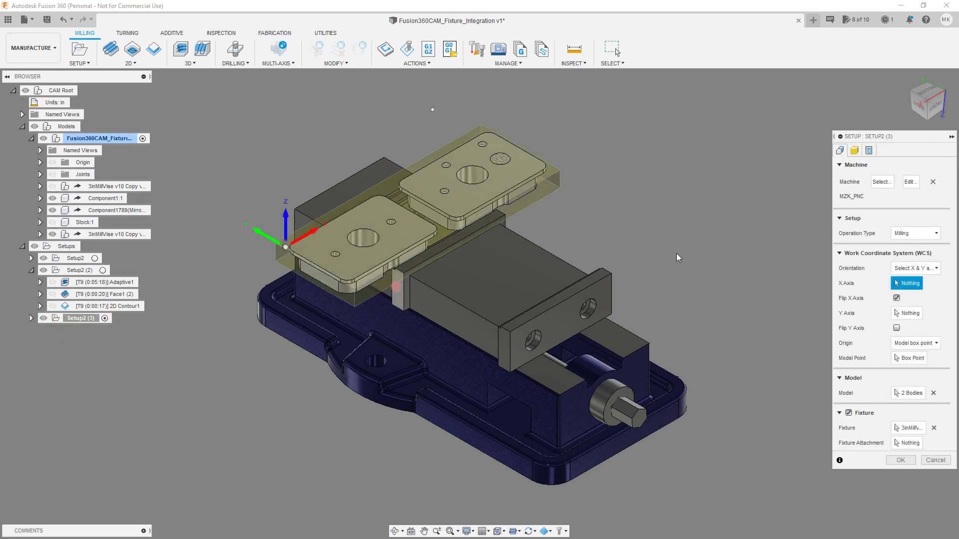
click(854, 150)
click(938, 179)
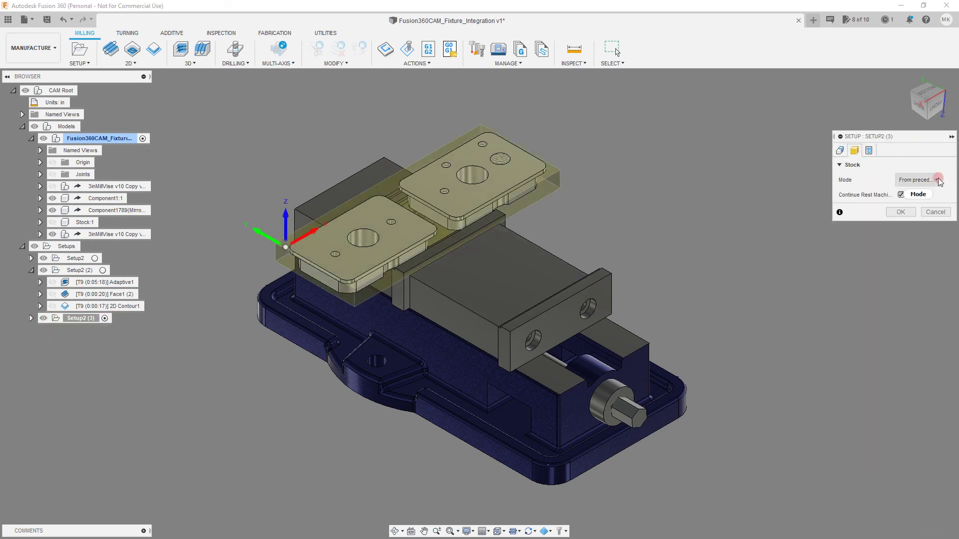
mouse_move(939, 182)
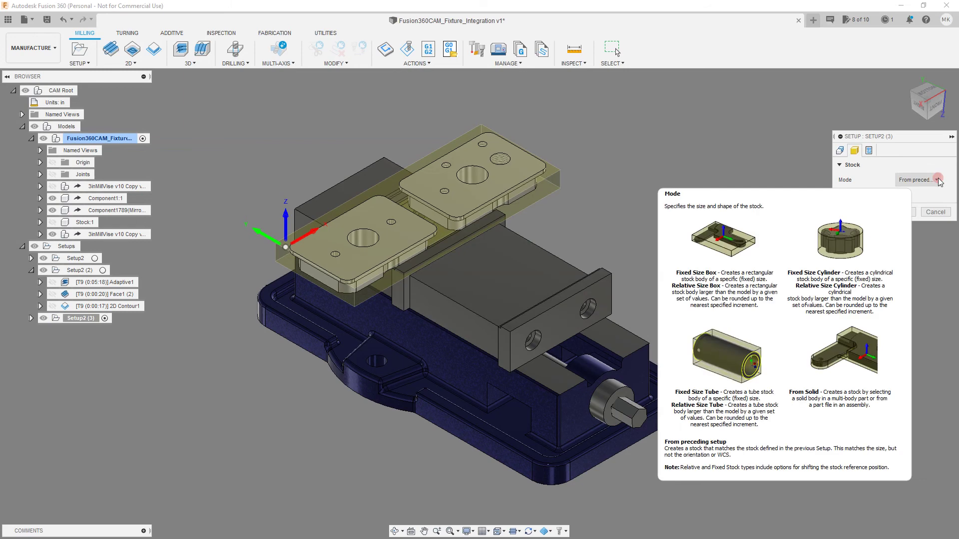
click(939, 180)
click(909, 274)
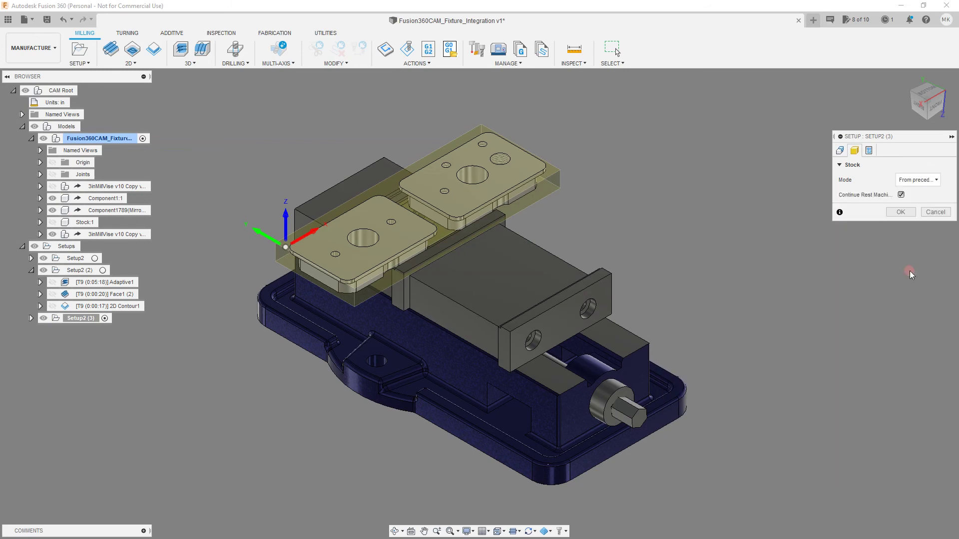
click(902, 195)
mouse_move(905, 197)
click(900, 212)
click(561, 294)
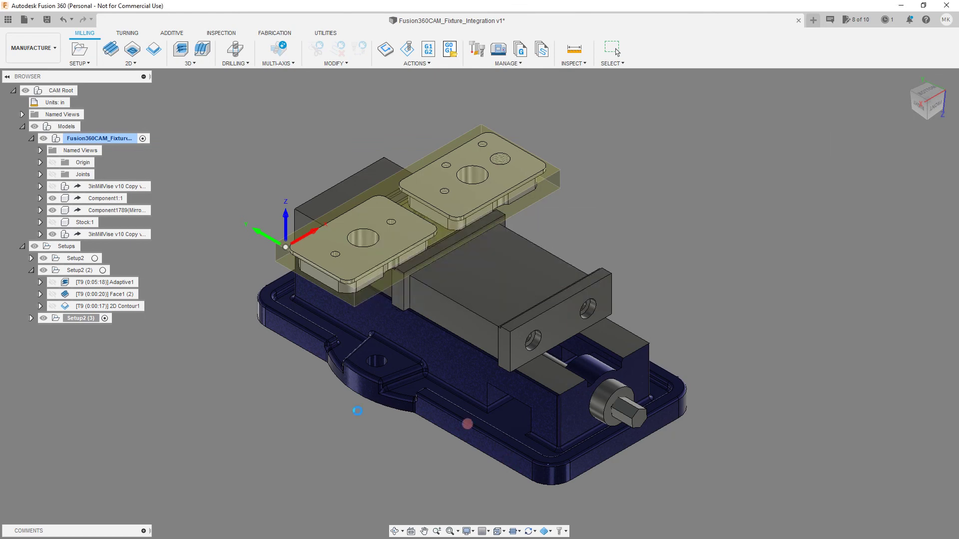